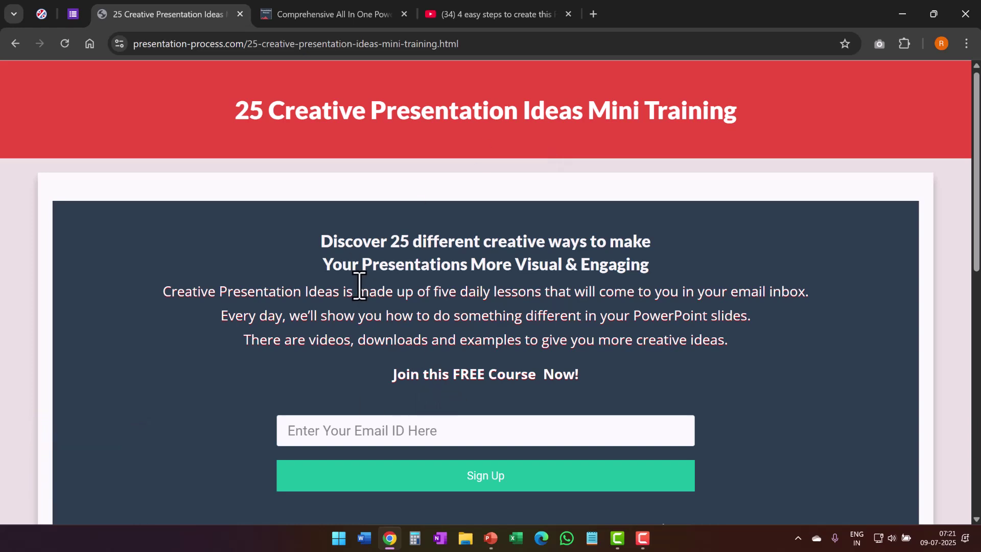
- Draw a notched right arrow on the slide below the Five Step Process title
key(alt+Tab)
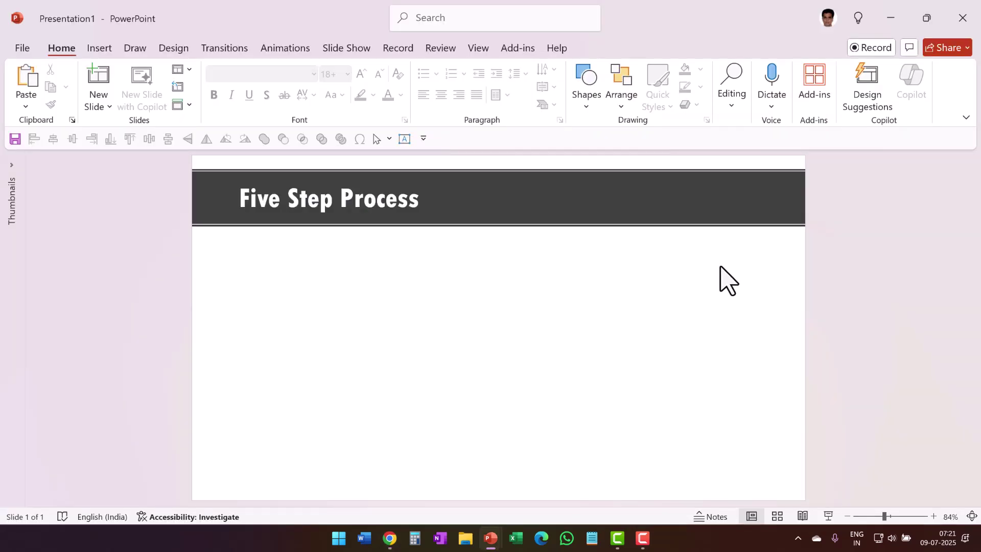
click(584, 105)
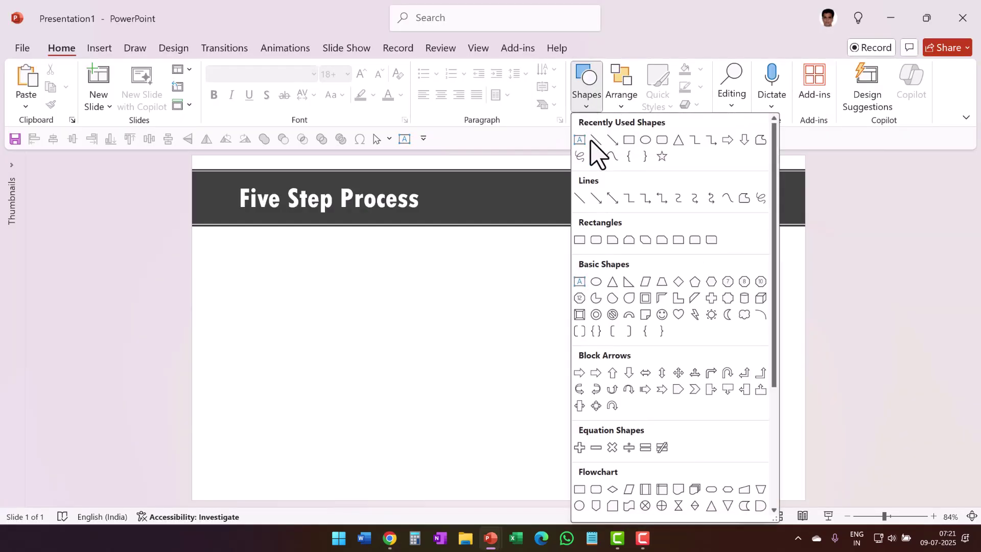
click(663, 394)
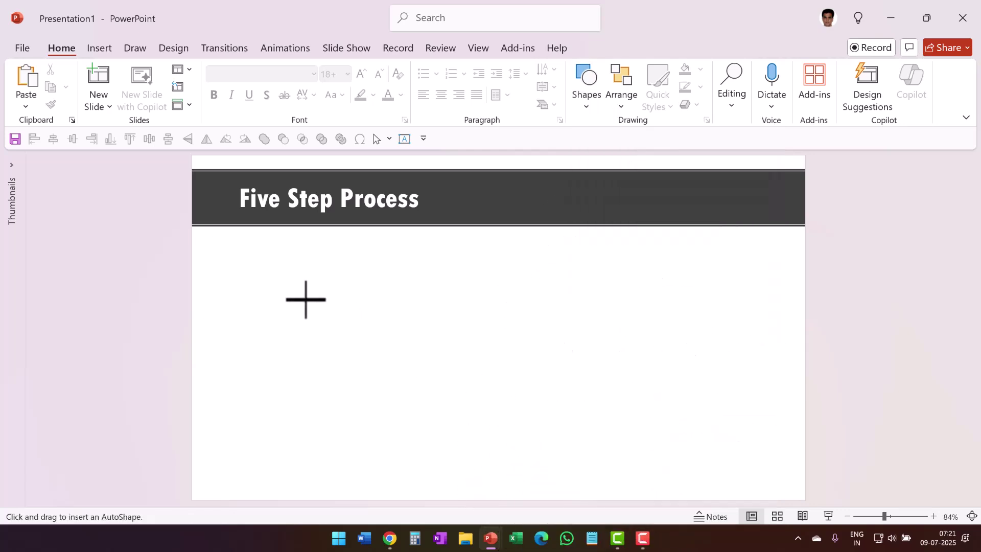
mouse_move(300, 297)
mouse_down()
mouse_move(484, 386)
mouse_move(534, 392)
mouse_move(510, 392)
mouse_up()
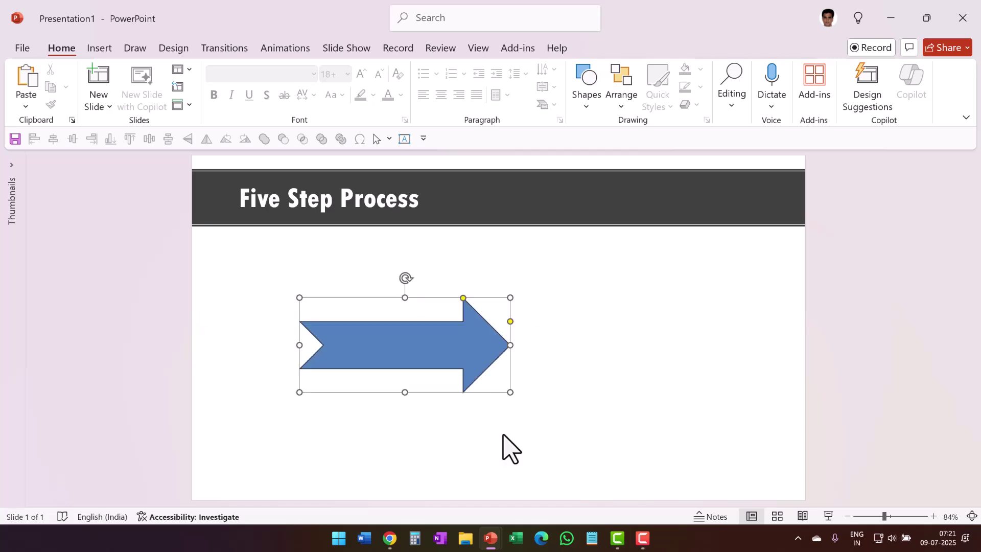
- Rotate the notched arrow to 45° in its Size and Position settings
right_click(451, 353)
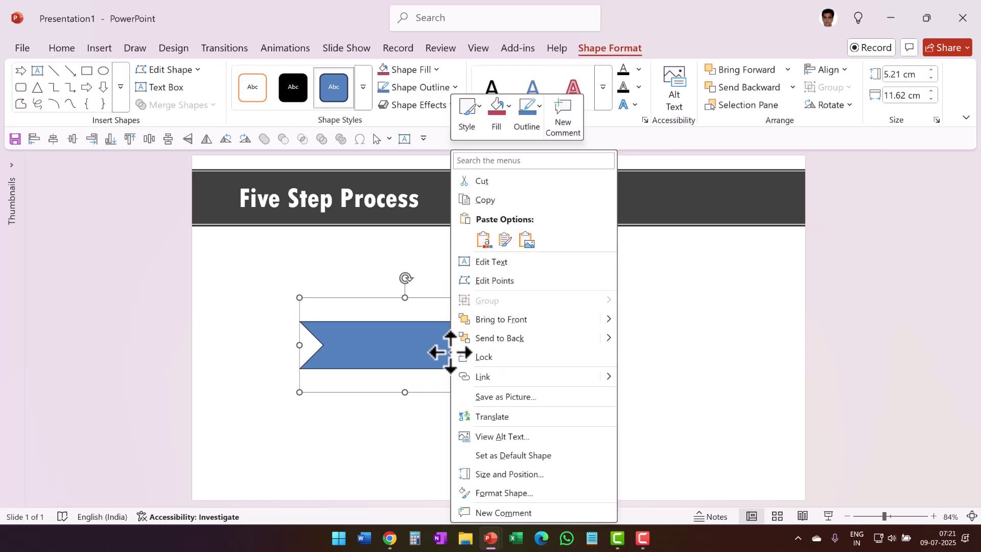
click(527, 474)
double_click(926, 306)
key(Return)
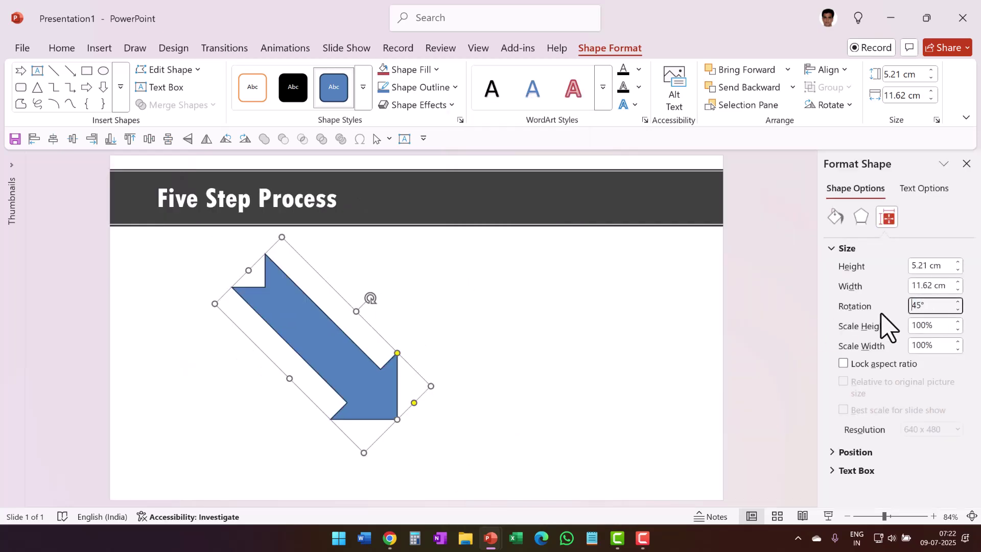
- Duplicate the arrow, flip the copy vertically and move it to cross the original
click(349, 364)
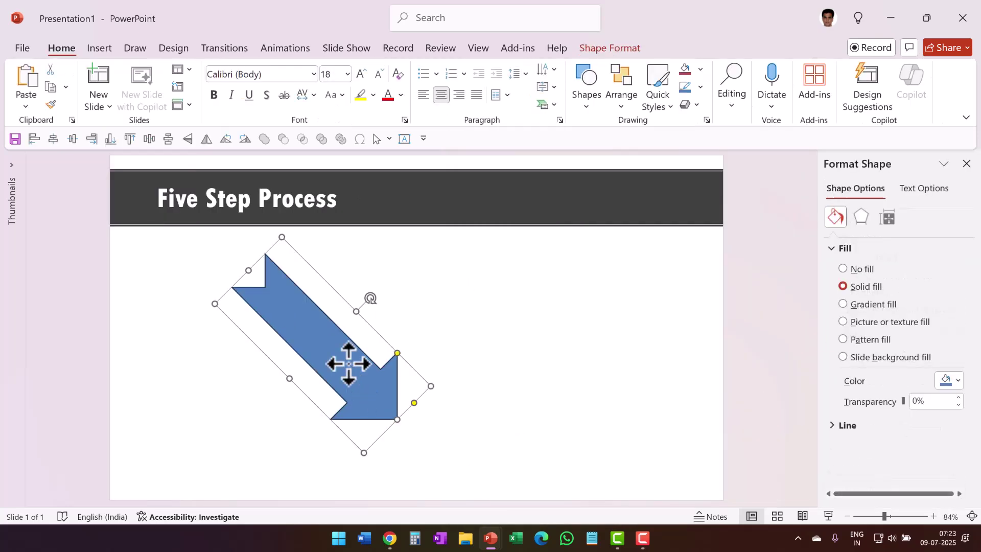
key(ctrl+d)
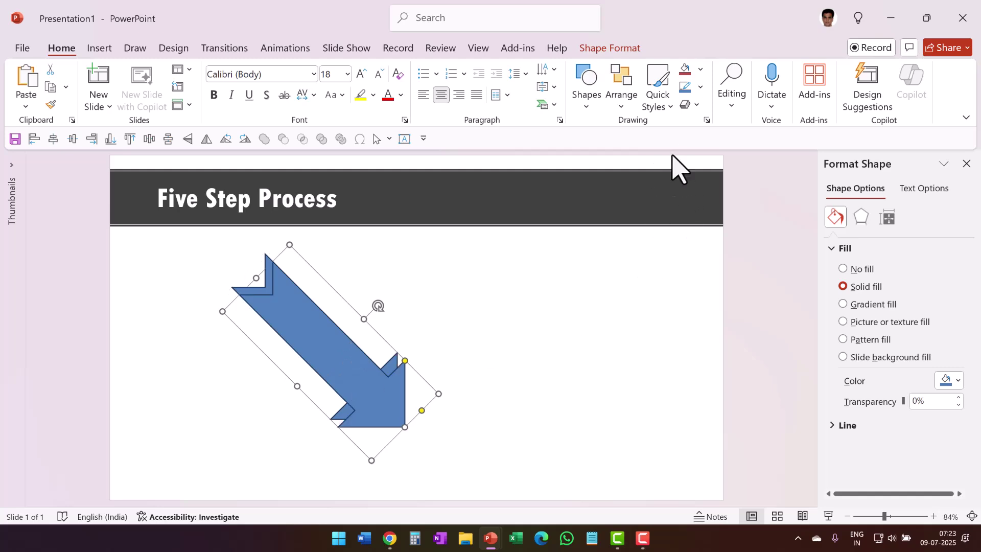
click(622, 102)
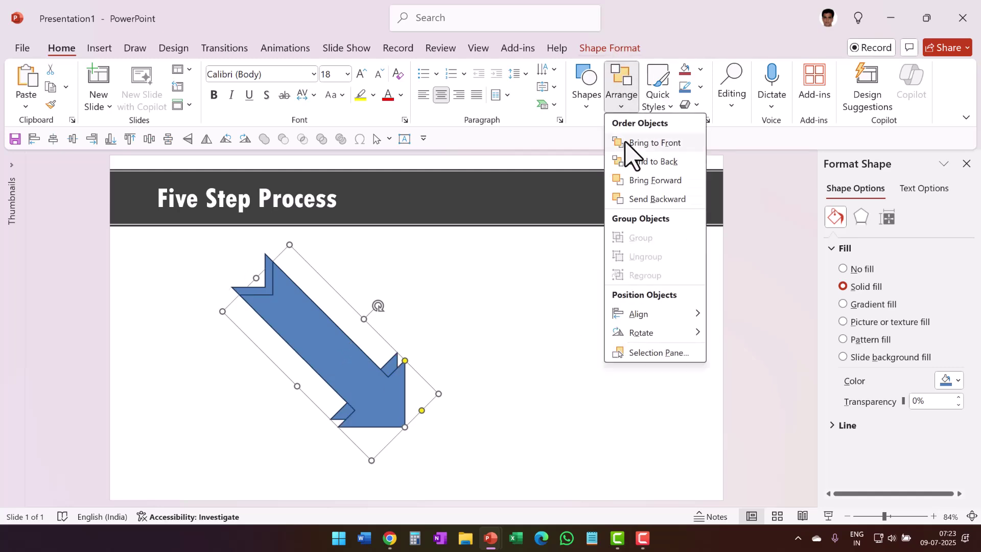
mouse_move(643, 335)
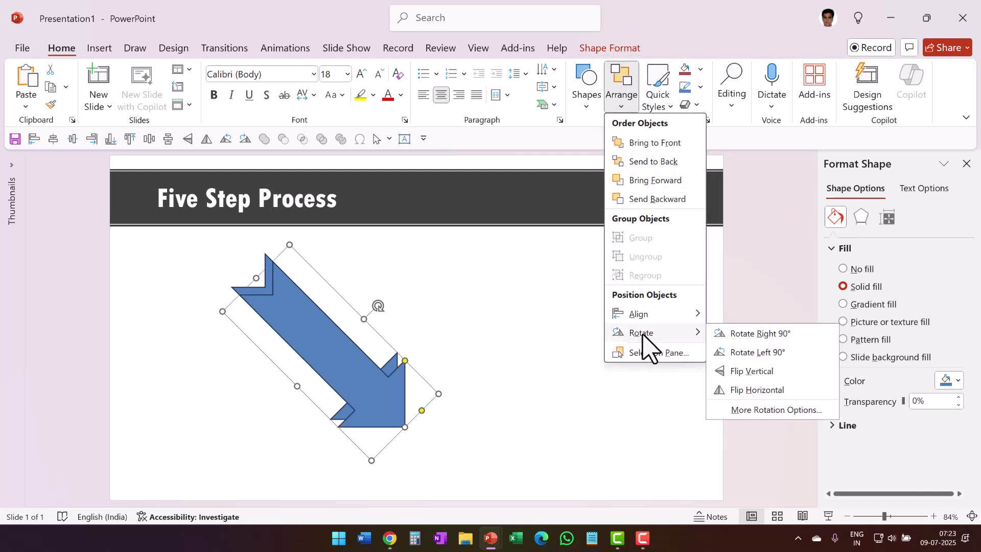
click(752, 372)
drag(369, 320, 376, 304)
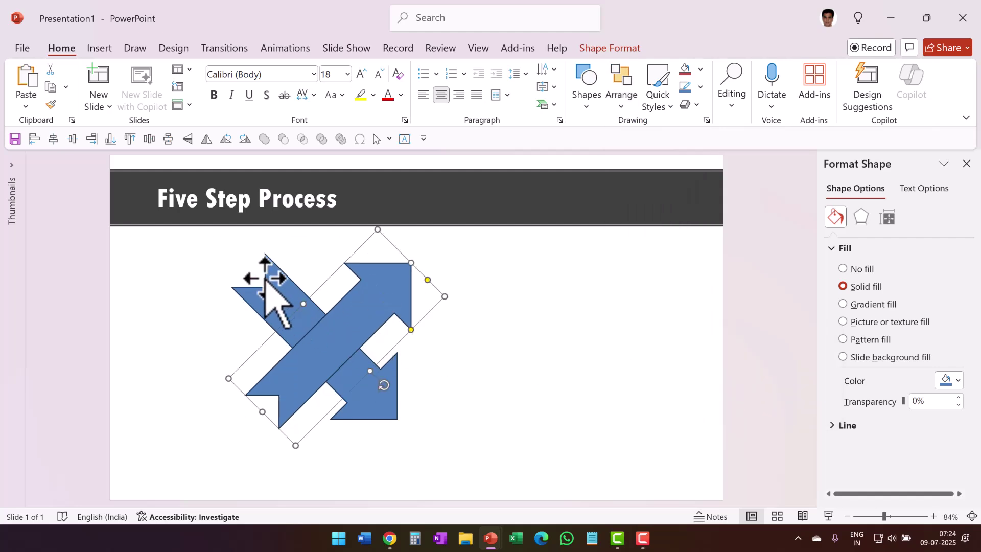
- Draw a wide rectangle over the arrows' lower half and nudge the up-right arrow right
click(506, 365)
click(590, 103)
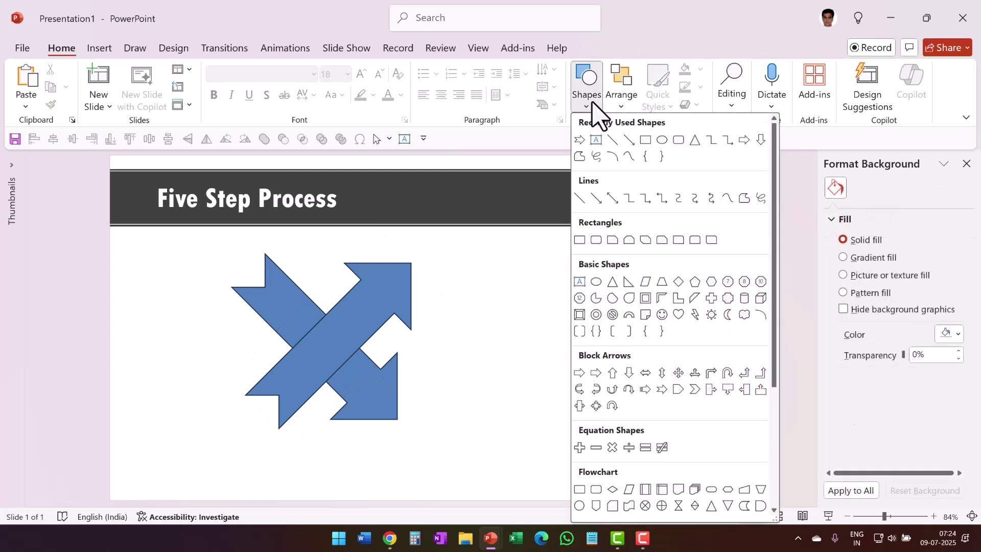
click(580, 241)
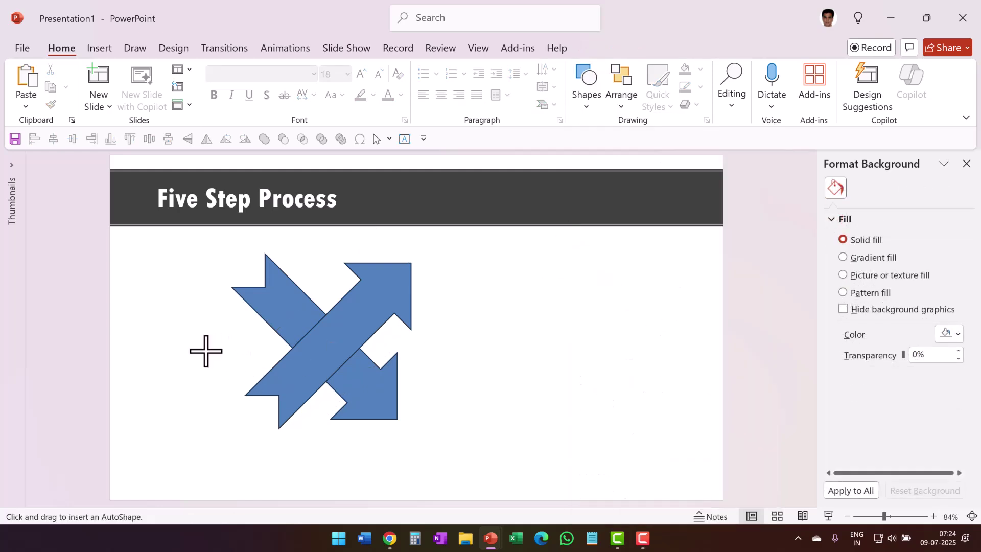
mouse_move(205, 351)
mouse_down()
mouse_move(436, 412)
mouse_move(509, 459)
mouse_up()
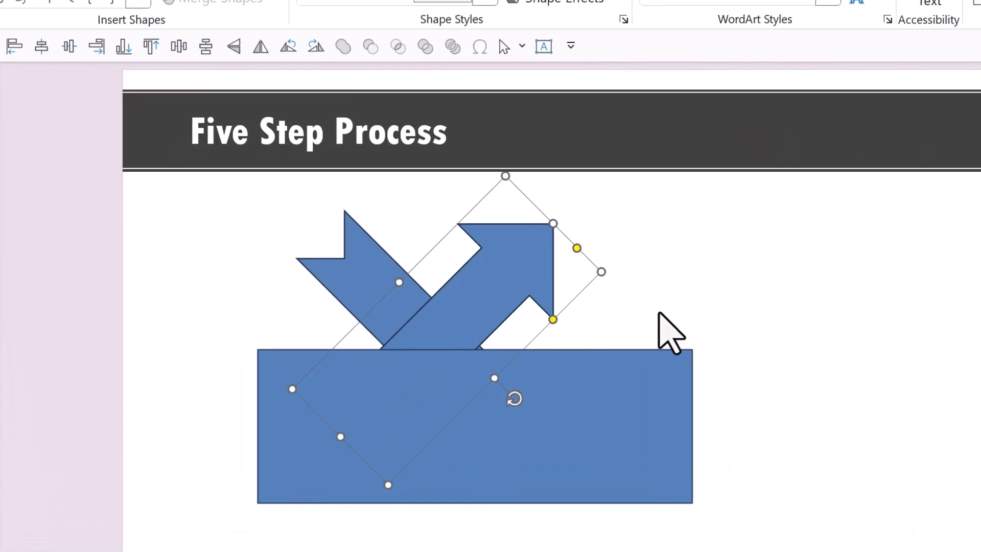
key(Right)
key(Right)
key(Right)
key(Right)
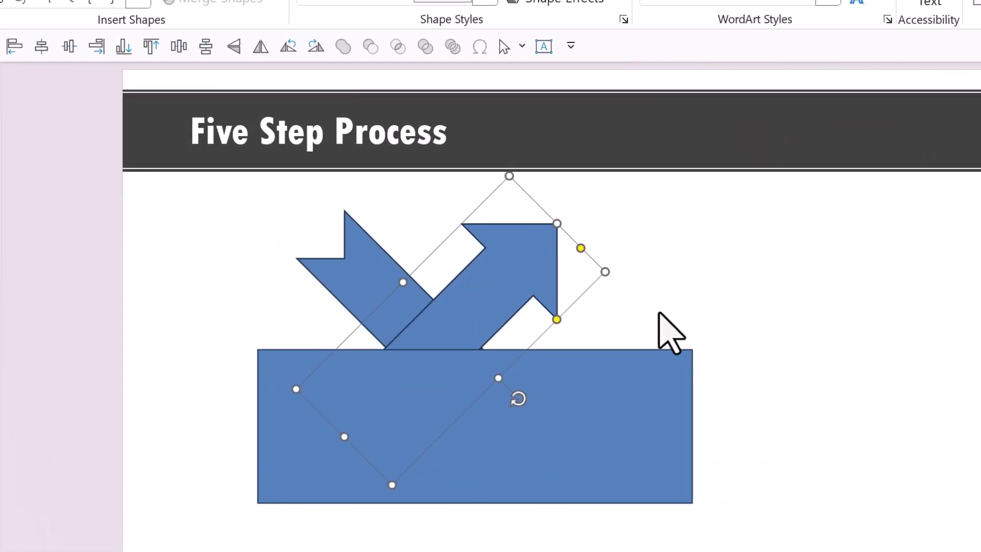
key(Right)
key(Right)
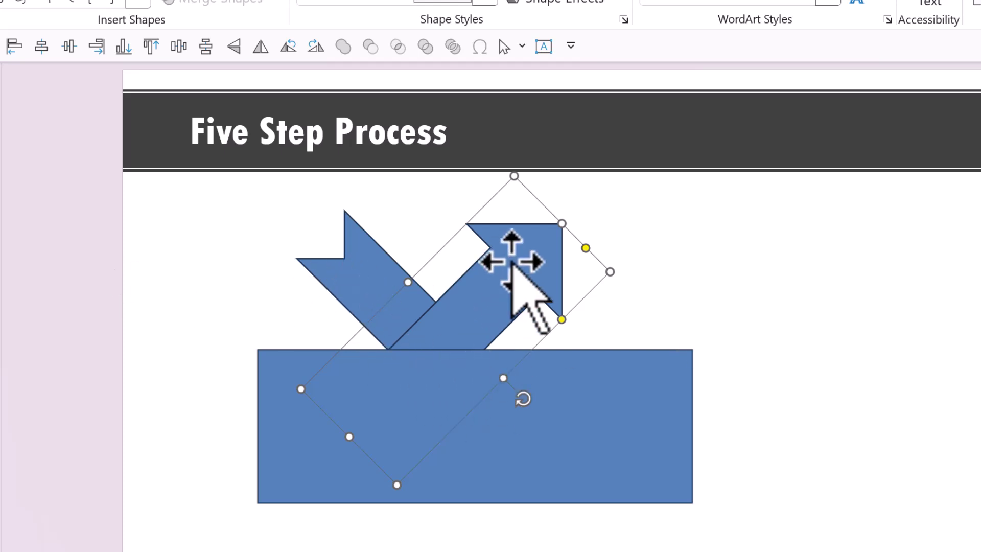
- Subtract the rectangle from each arrow to cut away their lower ends
click(584, 410)
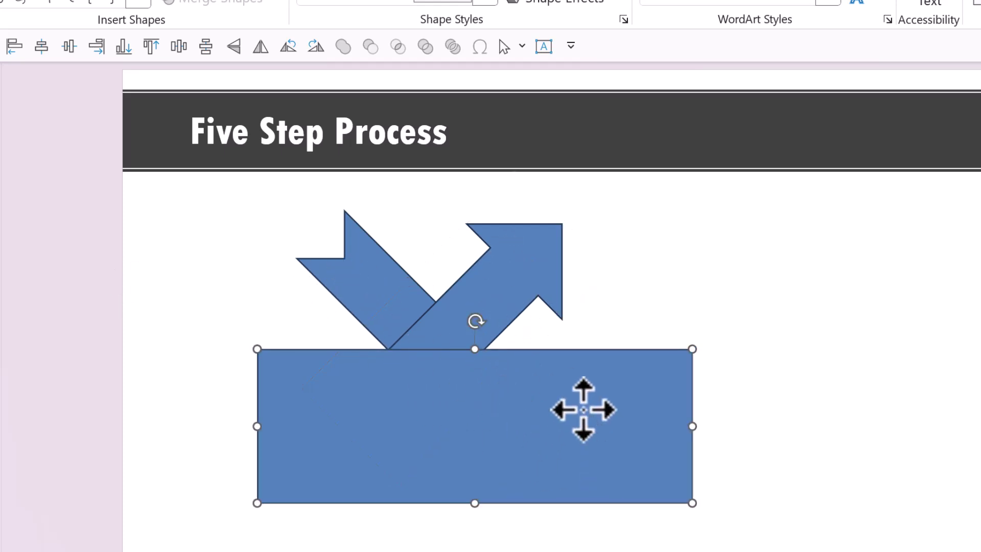
click(387, 290)
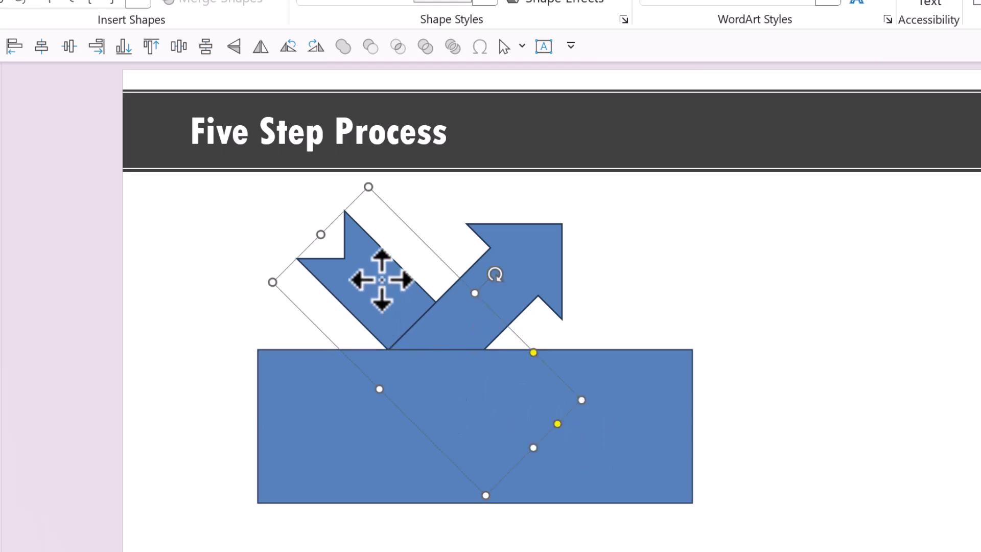
shift+click(635, 436)
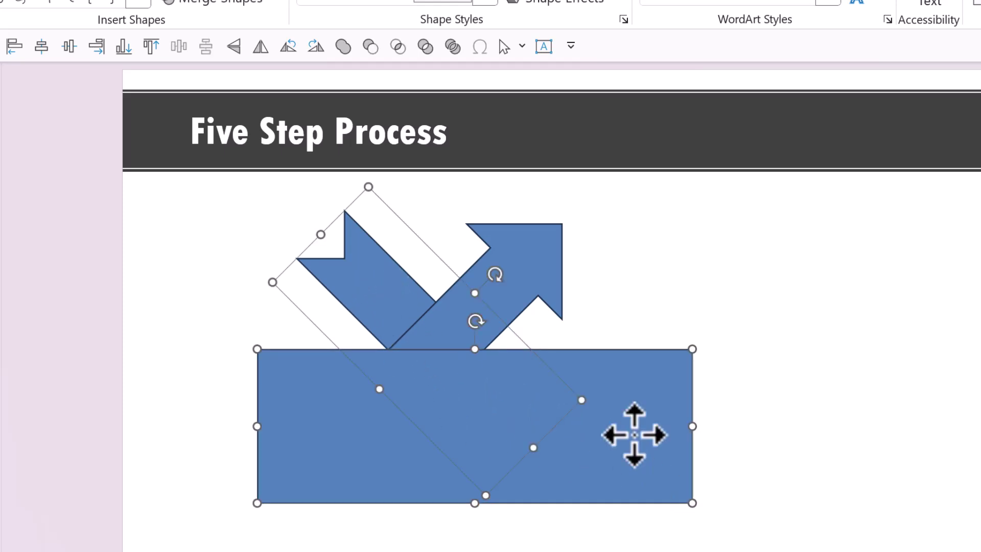
click(370, 47)
key(ctrl+v)
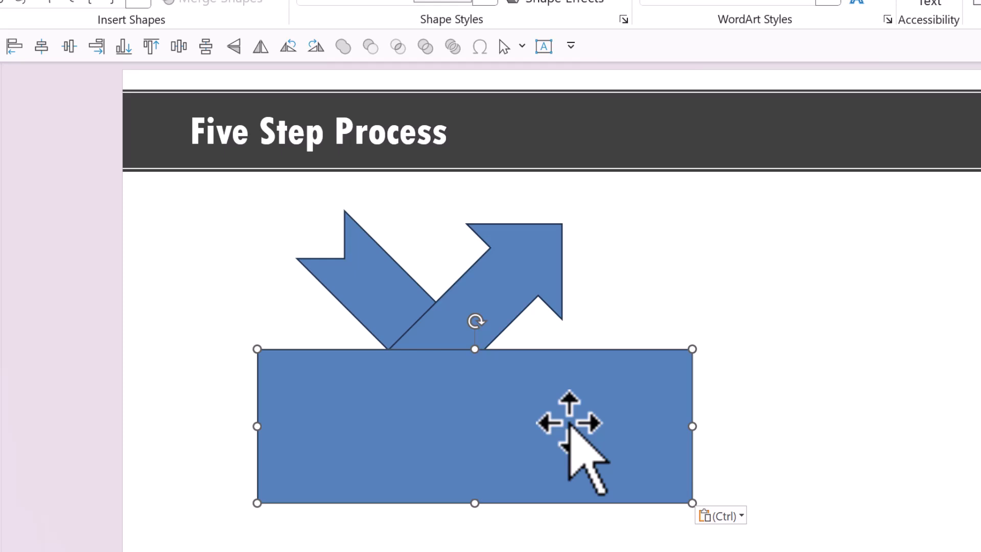
click(541, 248)
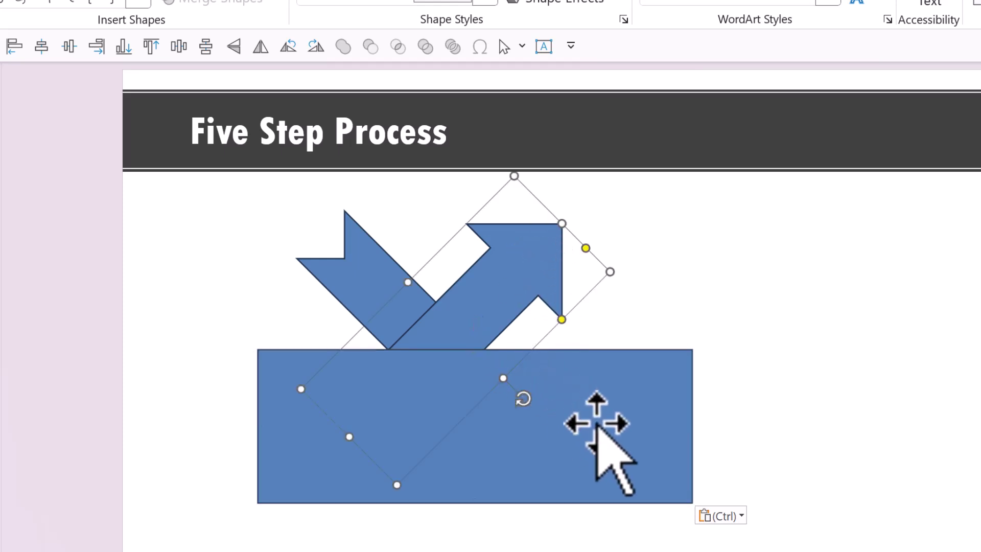
shift+click(643, 423)
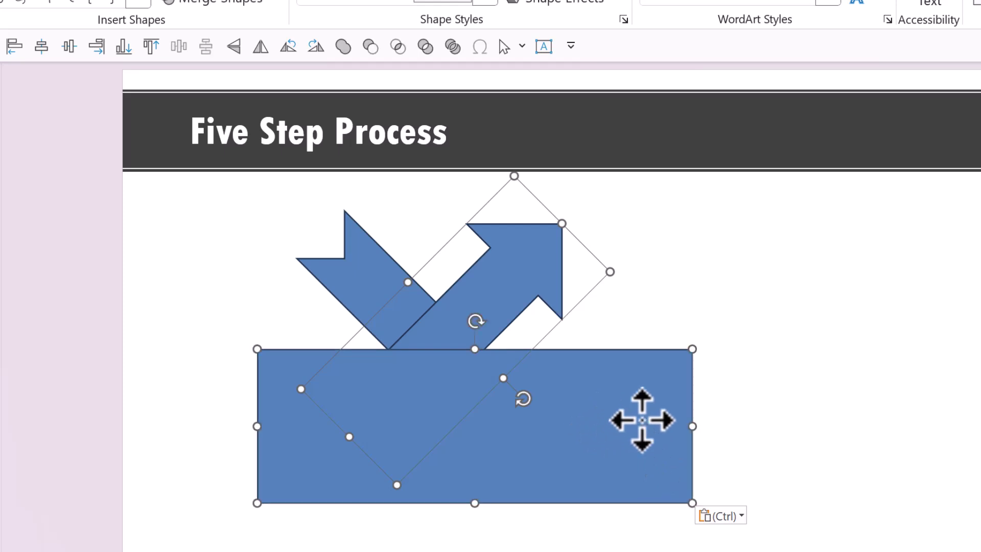
click(378, 47)
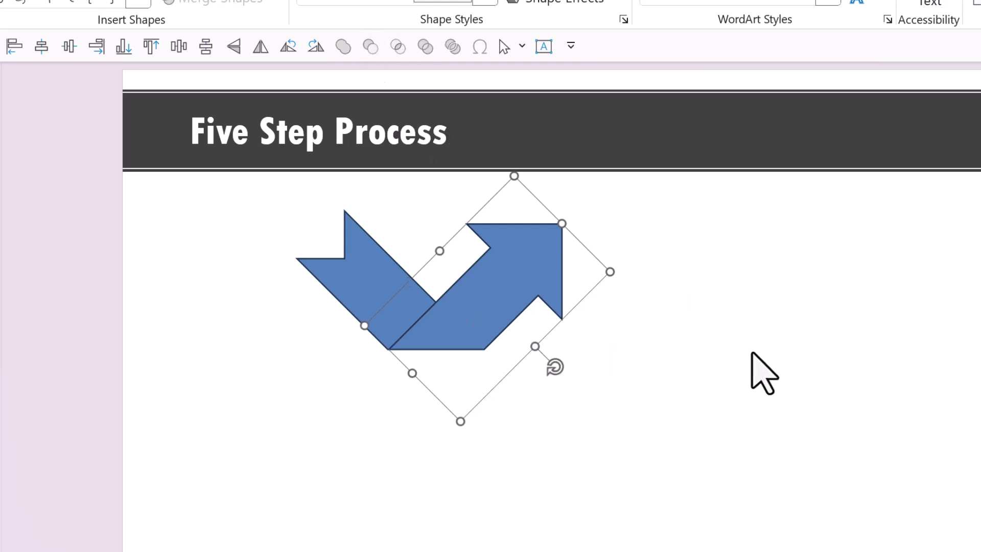
- Move the trimmed arrow pair toward the lower left of the slide
click(751, 372)
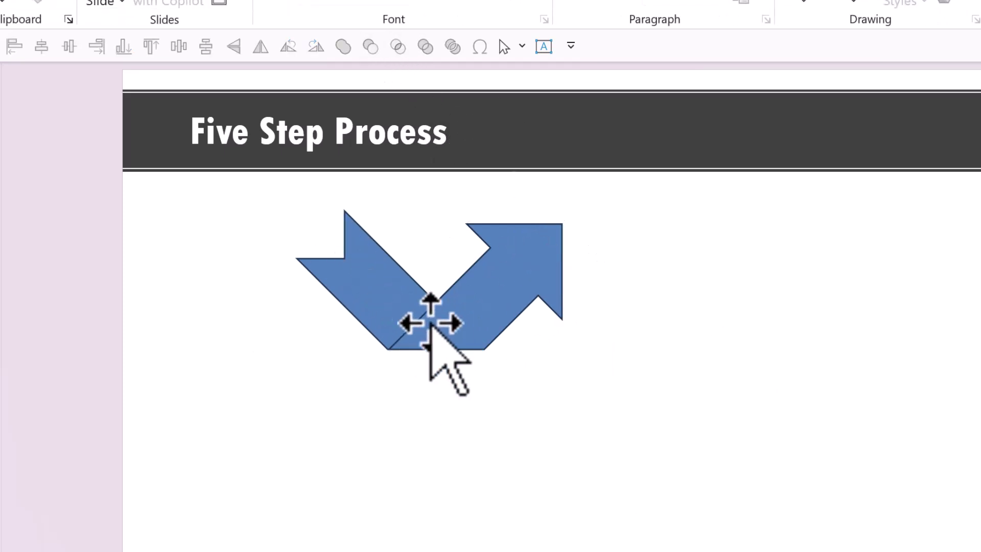
drag(710, 442, 149, 134)
drag(491, 289, 391, 399)
click(659, 406)
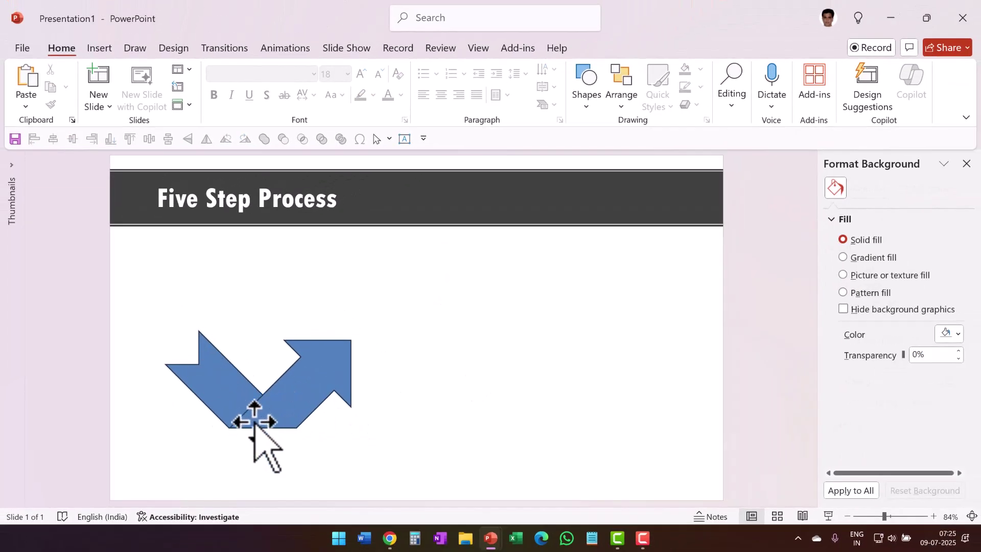
- Fill the left arrow with the Medium Gradient - Accent 4 purple preset
click(223, 385)
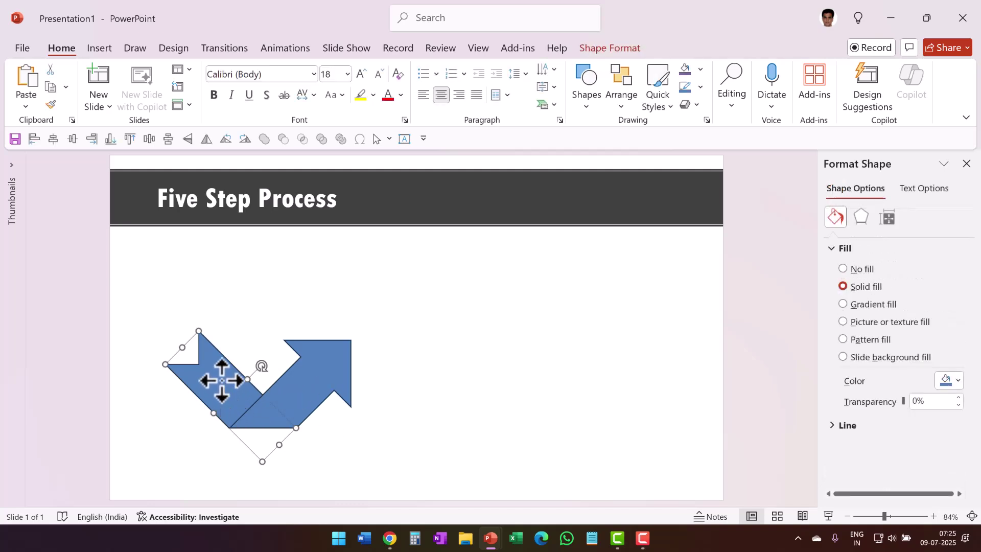
click(860, 305)
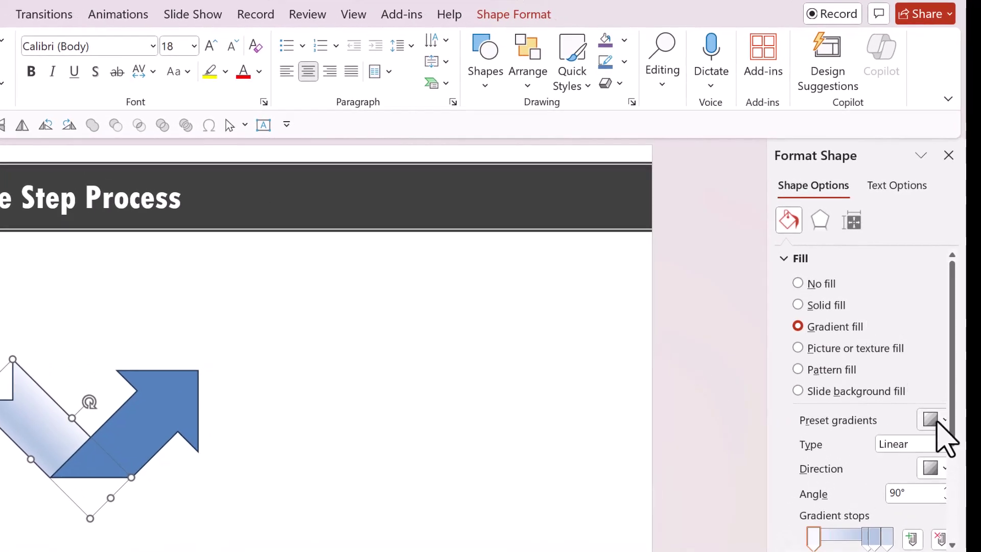
click(940, 421)
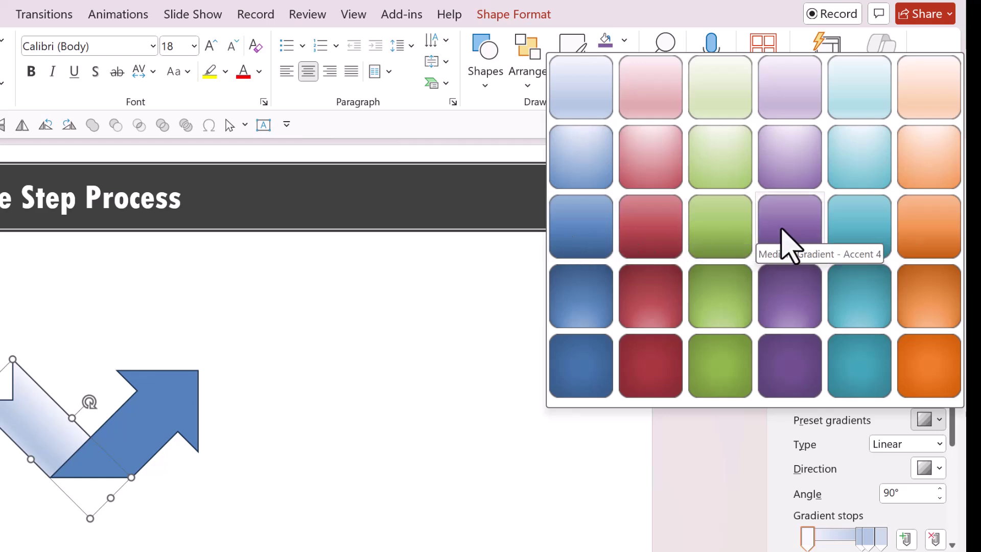
click(782, 231)
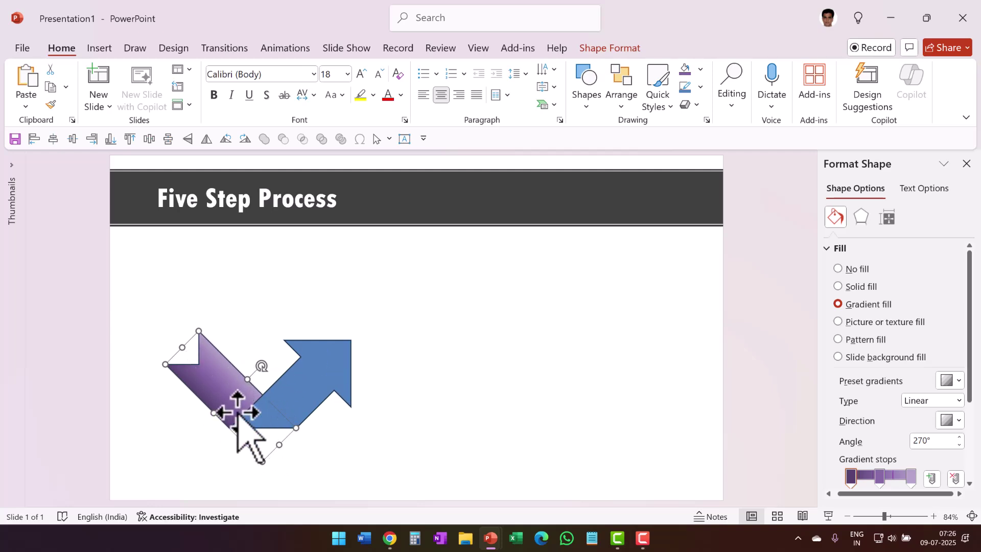
- Set the purple arrow's gradient angle to 180° and give it a white outline
click(948, 421)
click(948, 420)
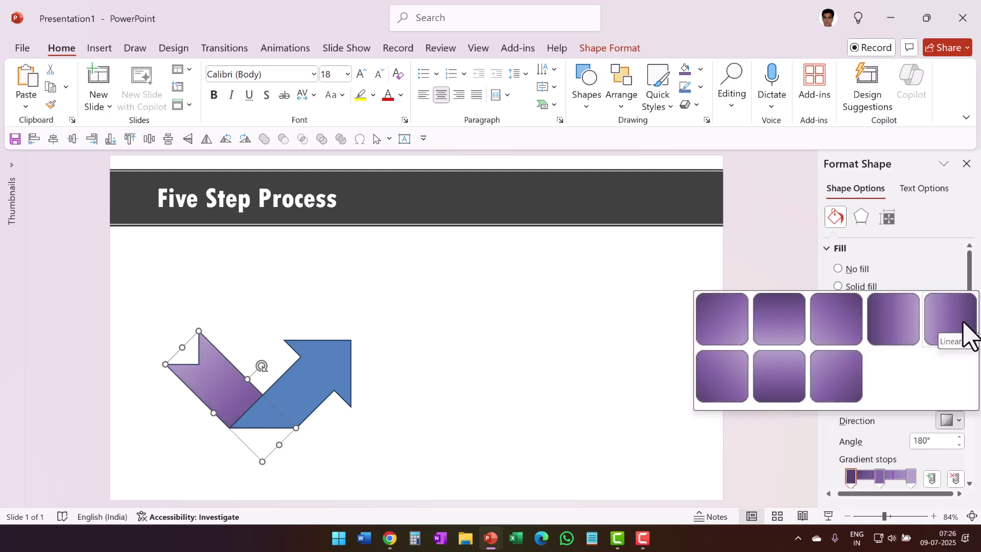
click(641, 323)
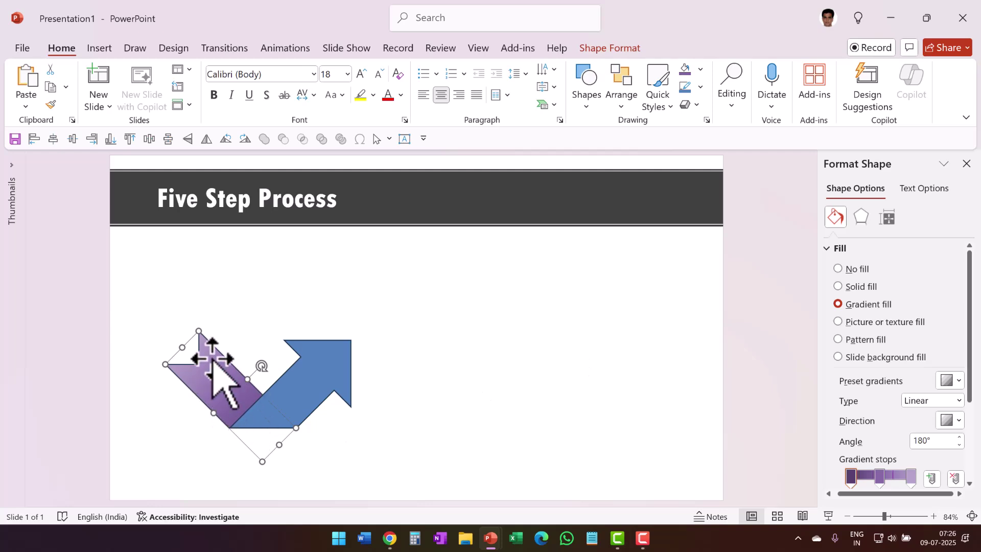
click(701, 86)
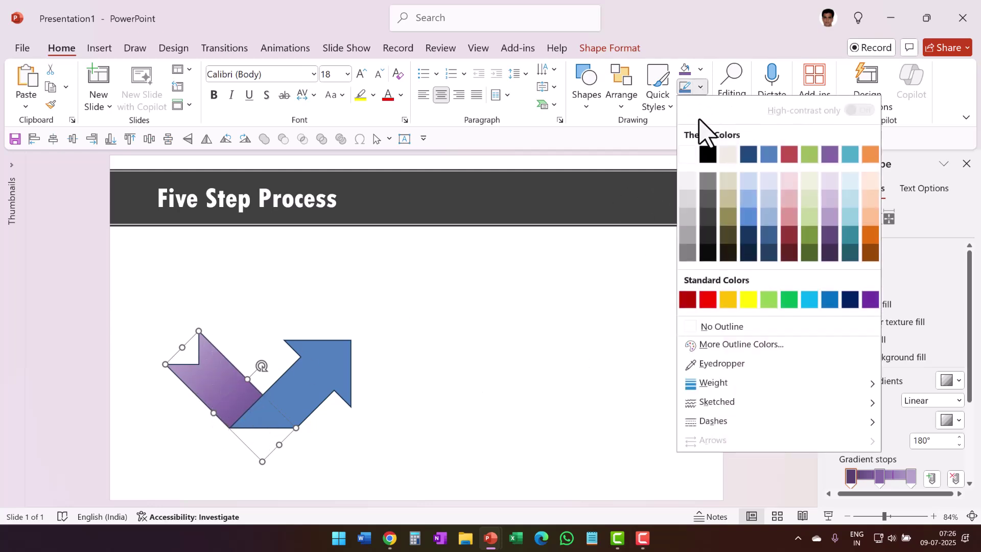
click(695, 154)
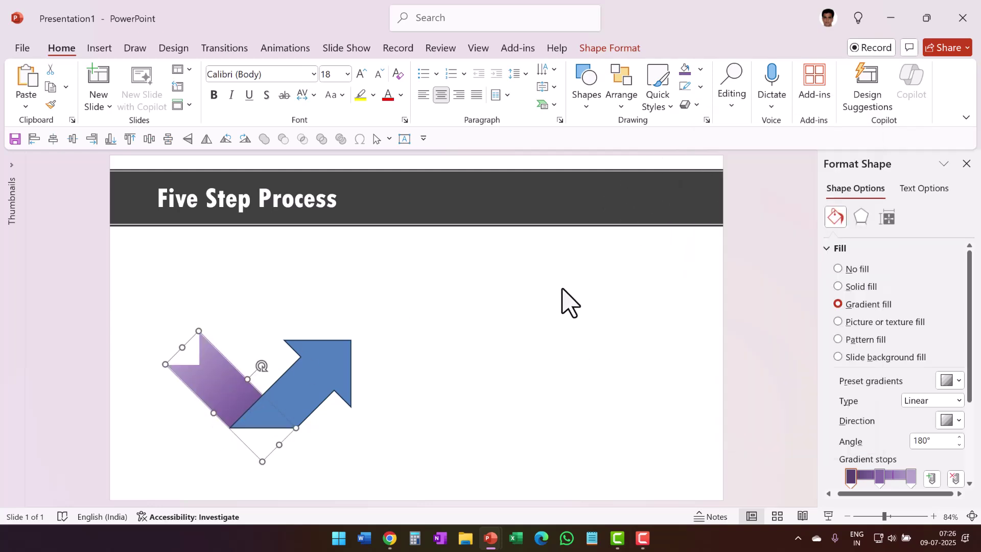
- Format-paint the purple gradient onto the blue arrow and reverse its direction to 0°
click(348, 377)
click(211, 355)
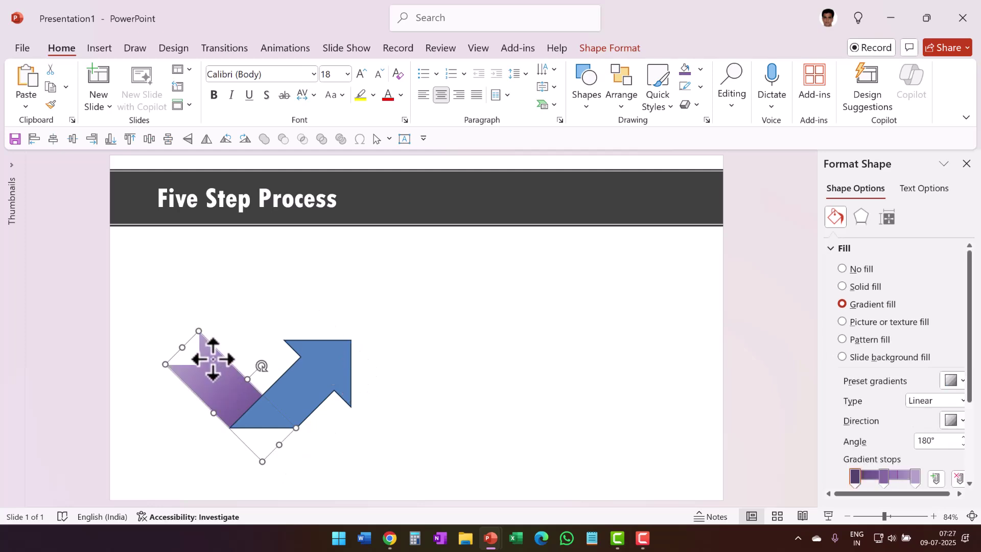
click(50, 104)
click(308, 381)
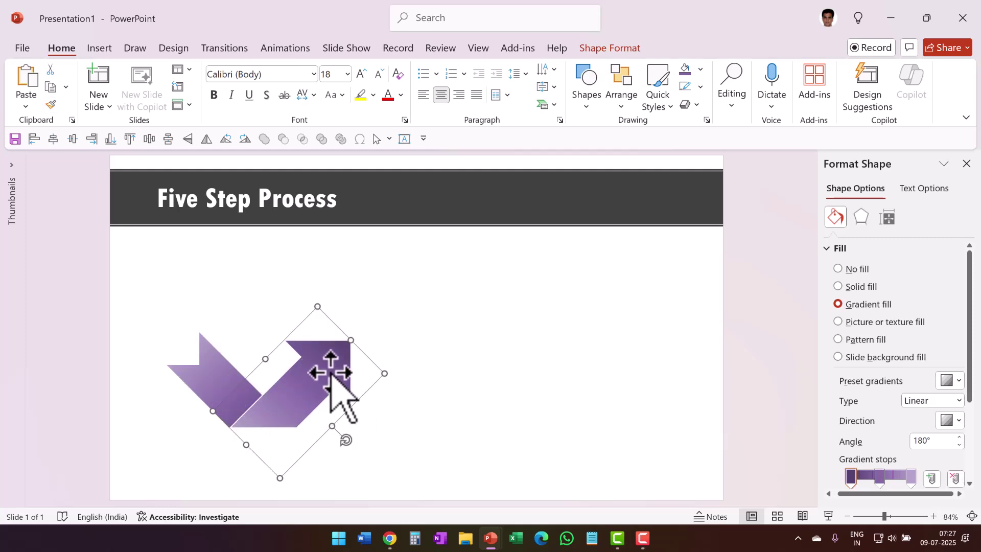
click(947, 420)
click(888, 329)
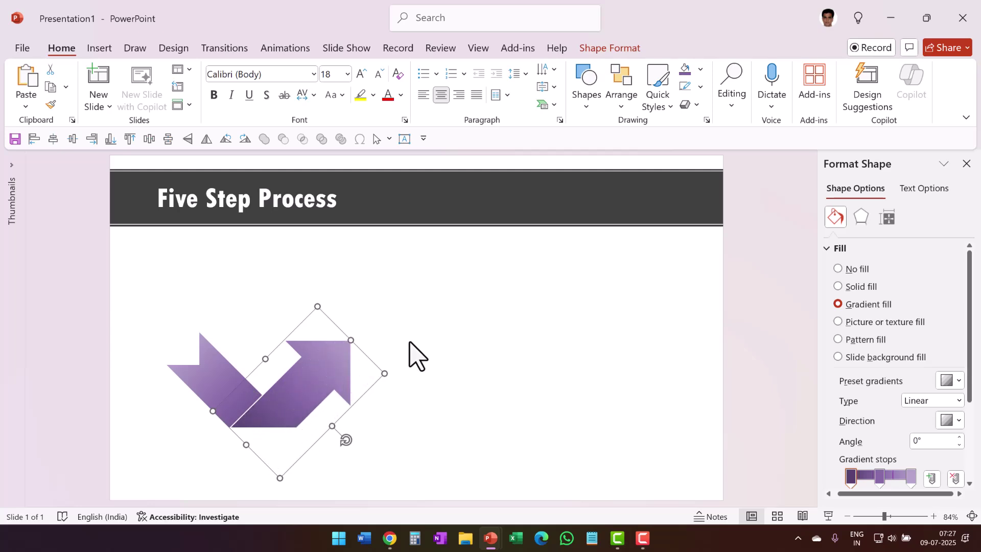
- Add a text box reading 'You can replace this sample text'
click(441, 343)
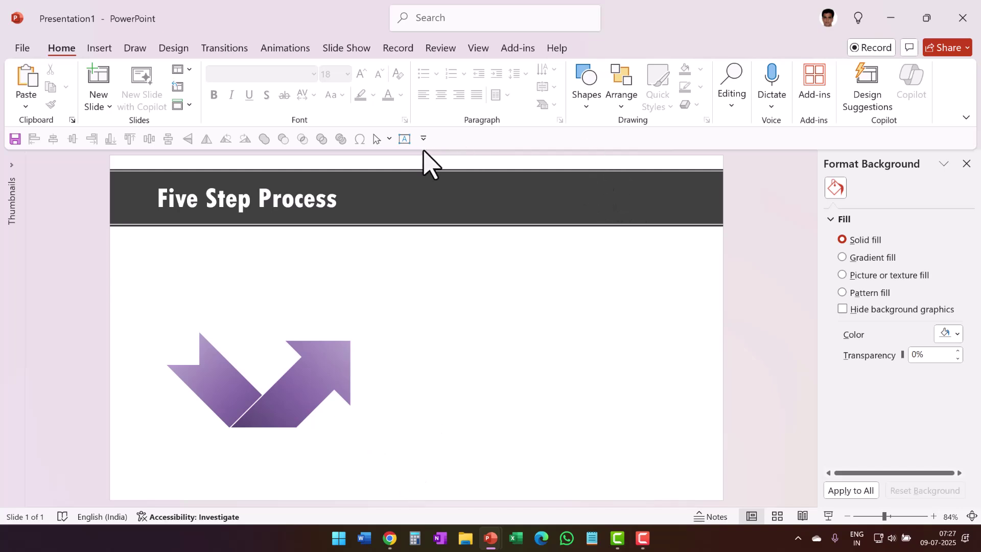
click(404, 139)
click(435, 298)
text(You can replace th)
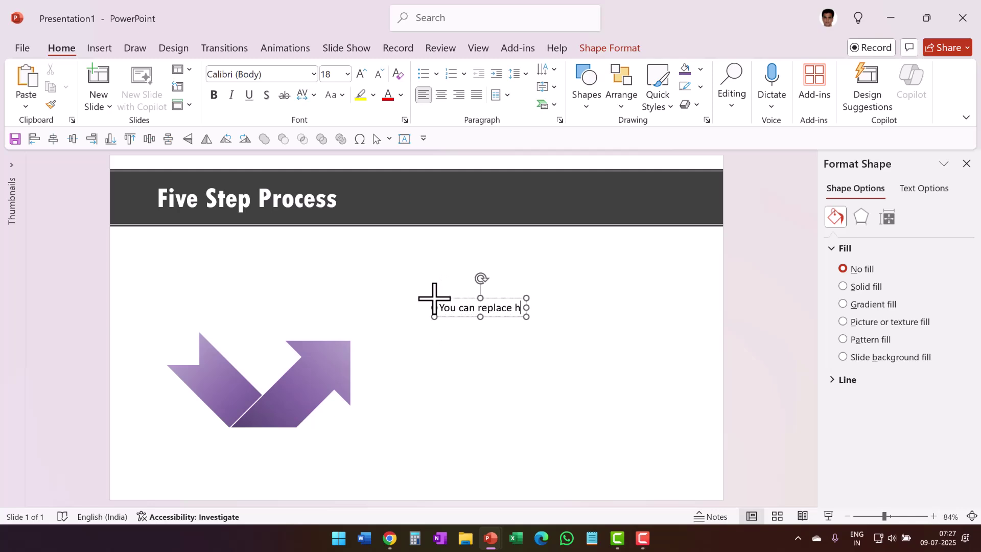
text(is sample text)
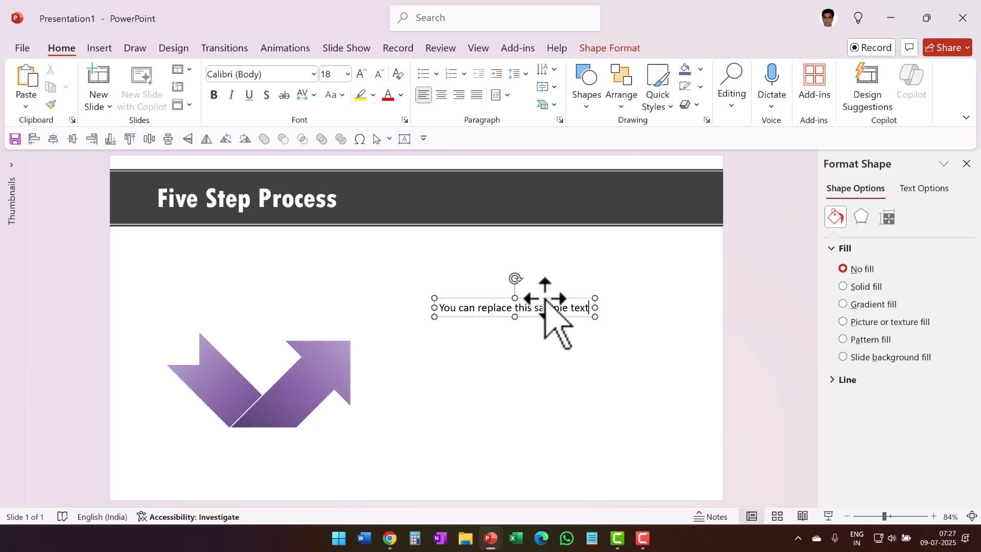
- Make the caption 20 pt, centred, wrapped to two lines beneath the purple arrows
click(542, 298)
click(361, 74)
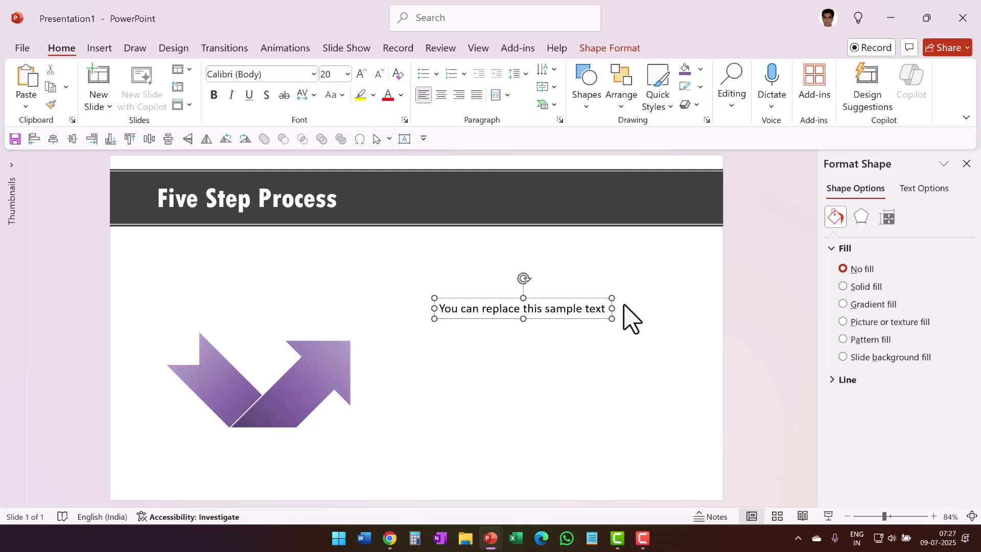
drag(613, 309, 536, 332)
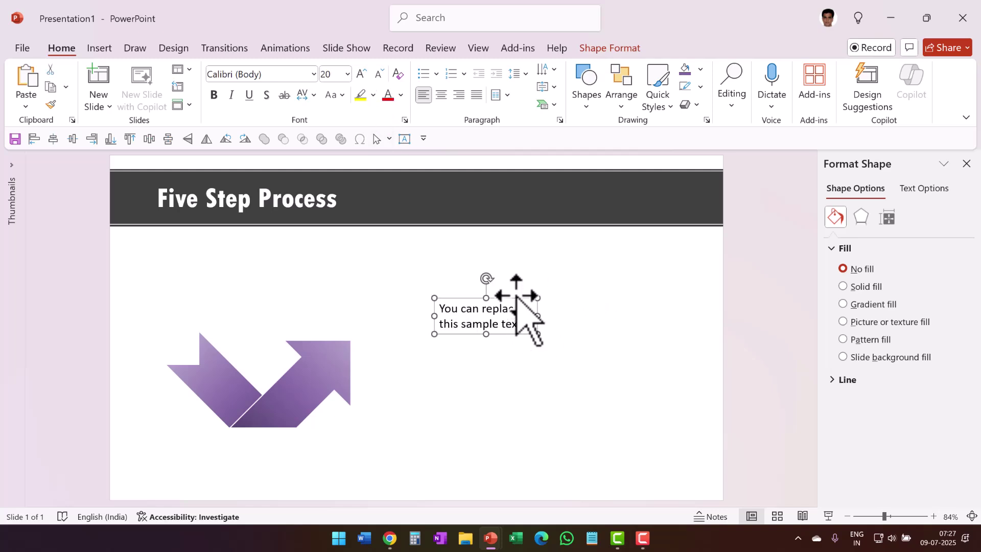
drag(517, 296, 292, 421)
click(442, 95)
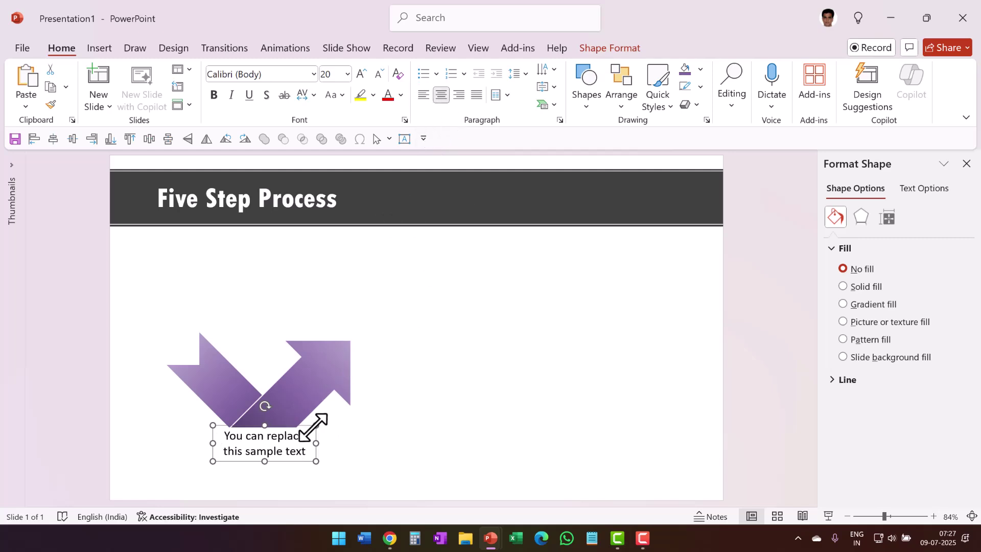
drag(310, 426, 310, 431)
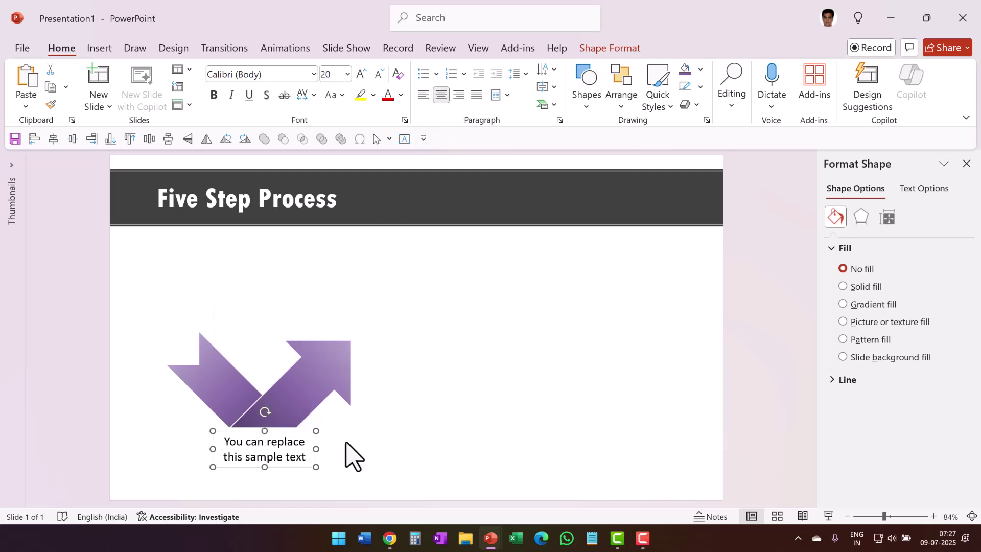
- Select both purple arrows of the pair
click(403, 455)
click(300, 396)
shift+click(217, 374)
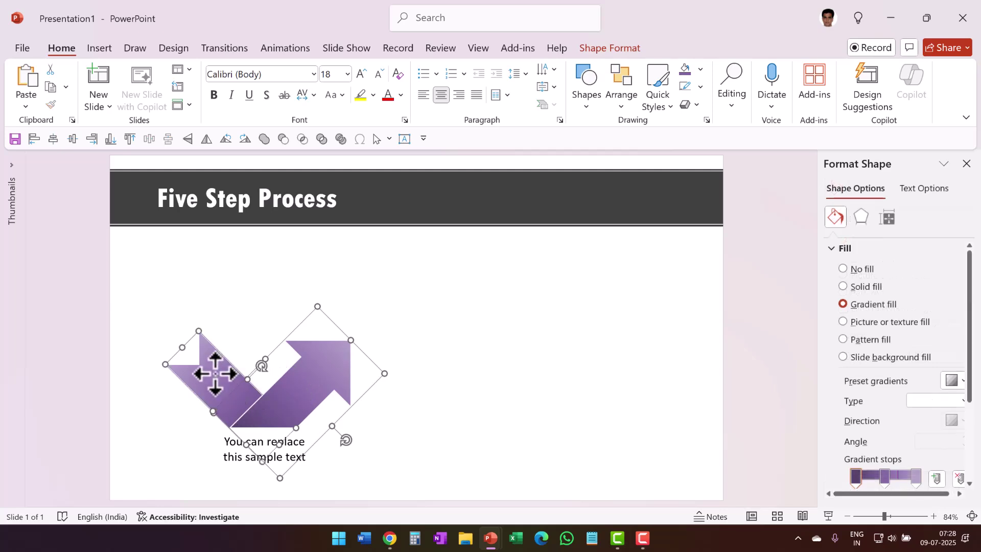
- Copy the purple arrow pair, flip it vertically, place it up-right, and send it backward one layer
drag(215, 373, 310, 403)
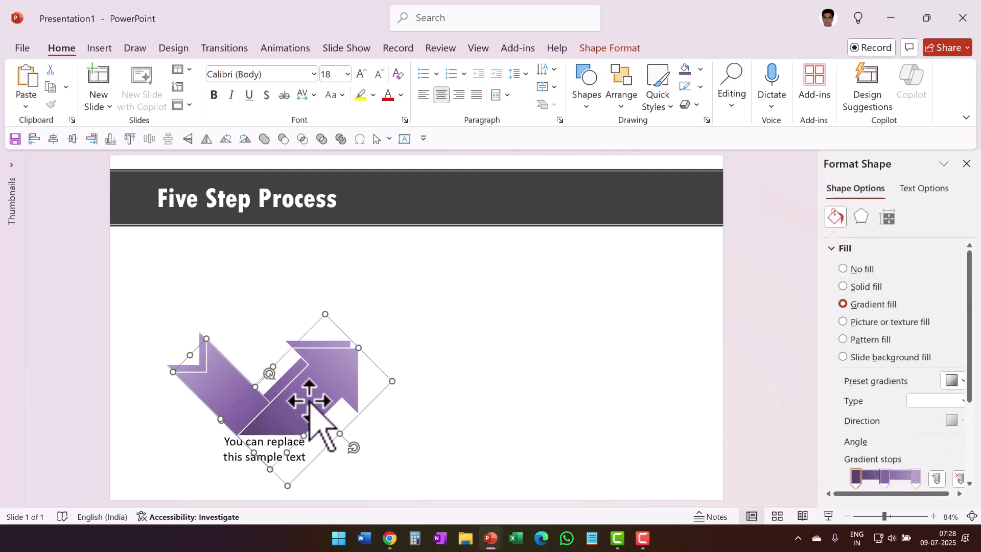
click(310, 404)
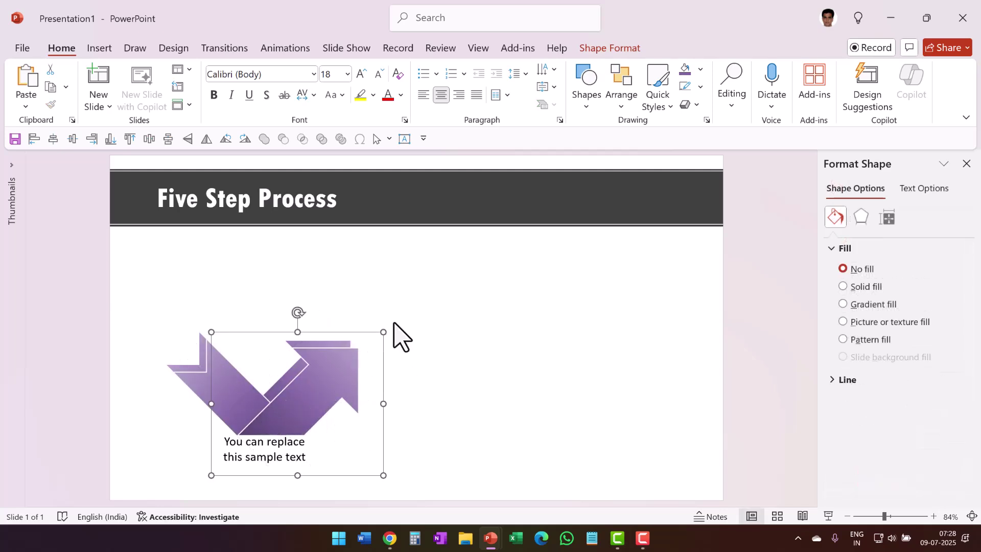
click(187, 139)
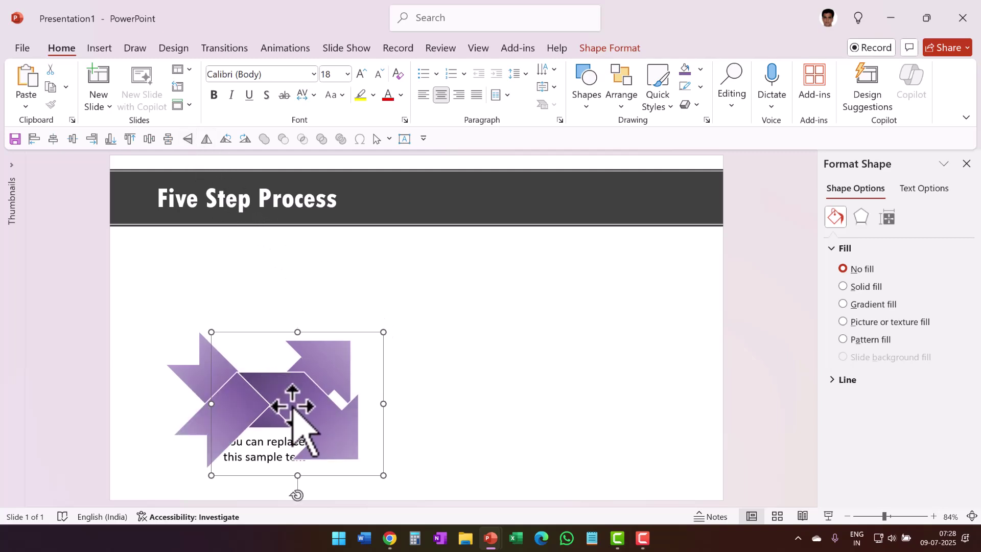
drag(295, 405, 438, 306)
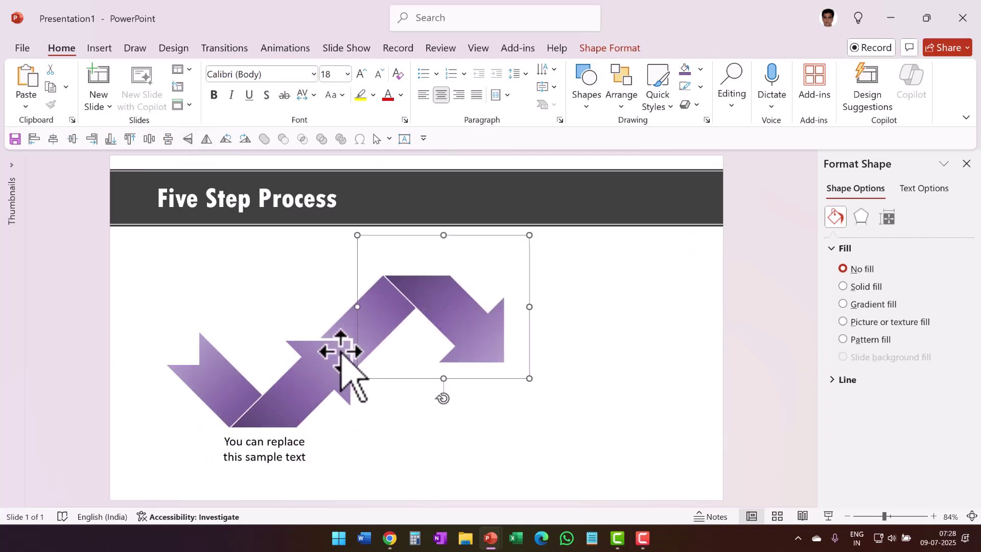
key(ctrl+[)
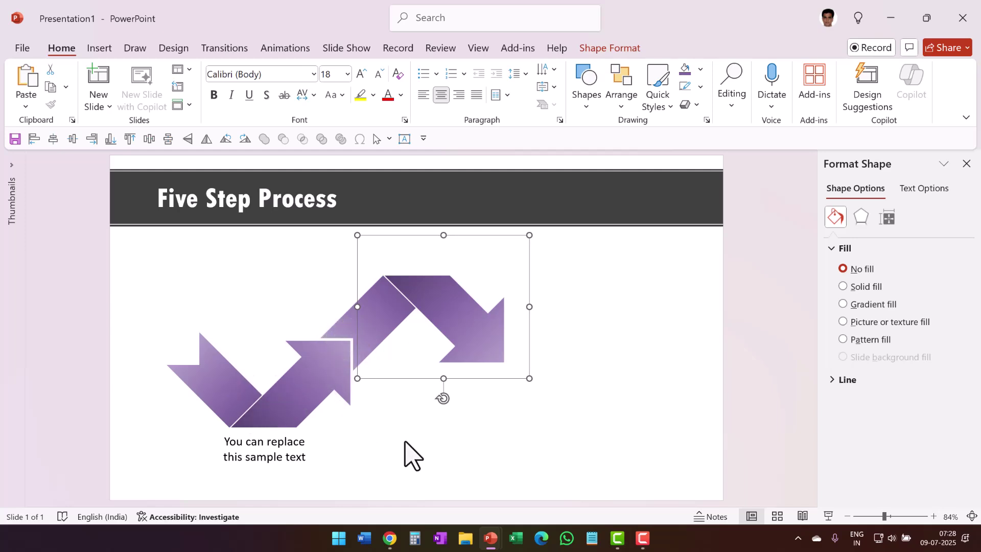
- Give the middle arrow a teal preset gradient and set its direction
right_click(428, 304)
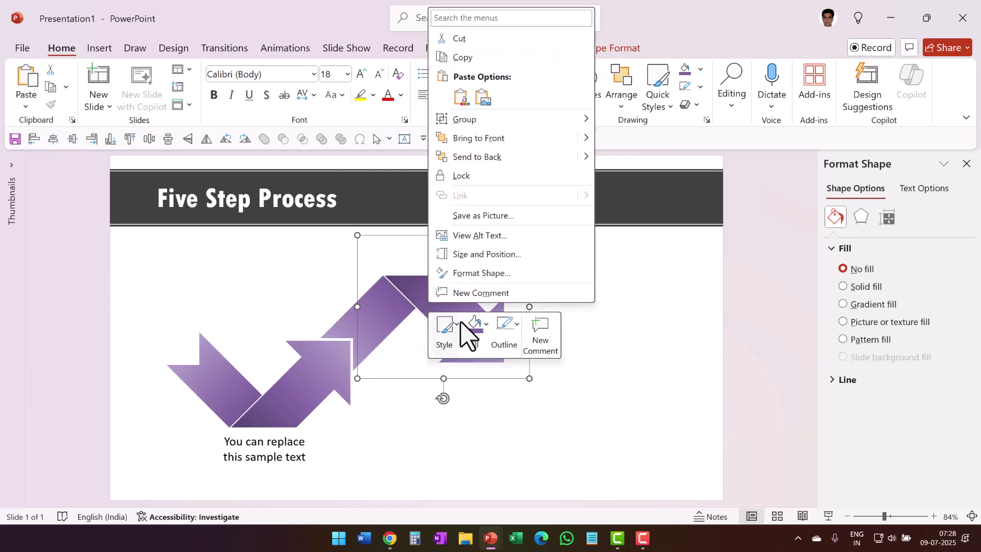
click(629, 193)
click(630, 193)
click(351, 324)
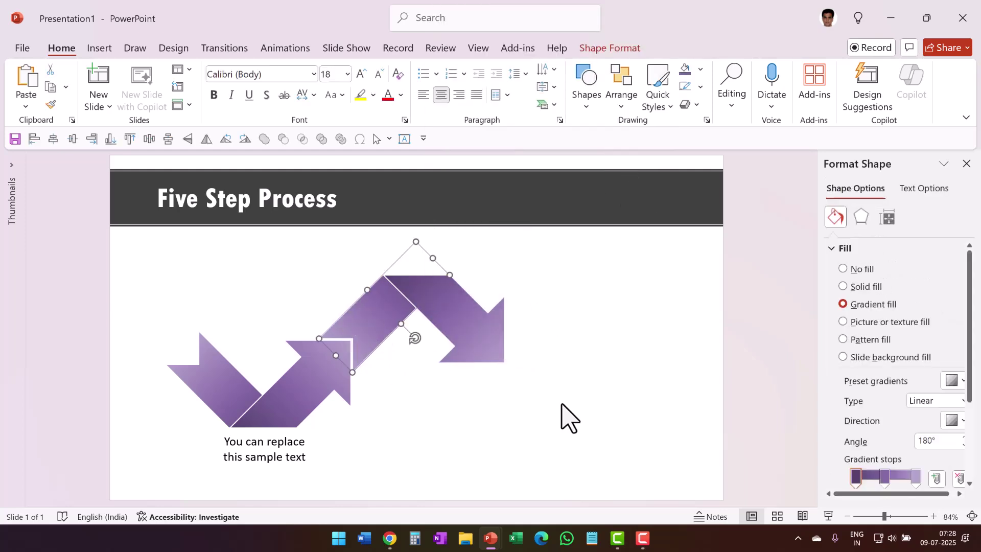
click(957, 381)
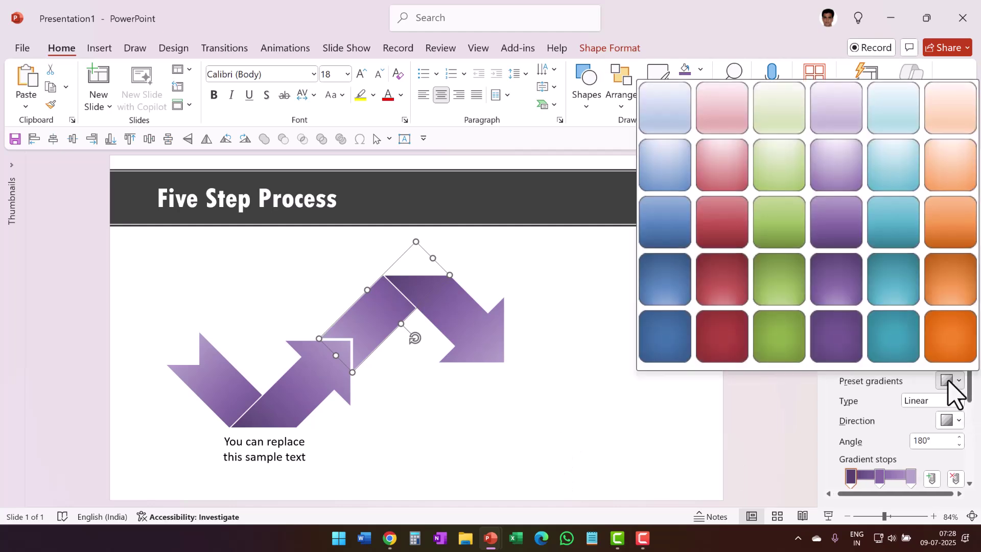
click(904, 244)
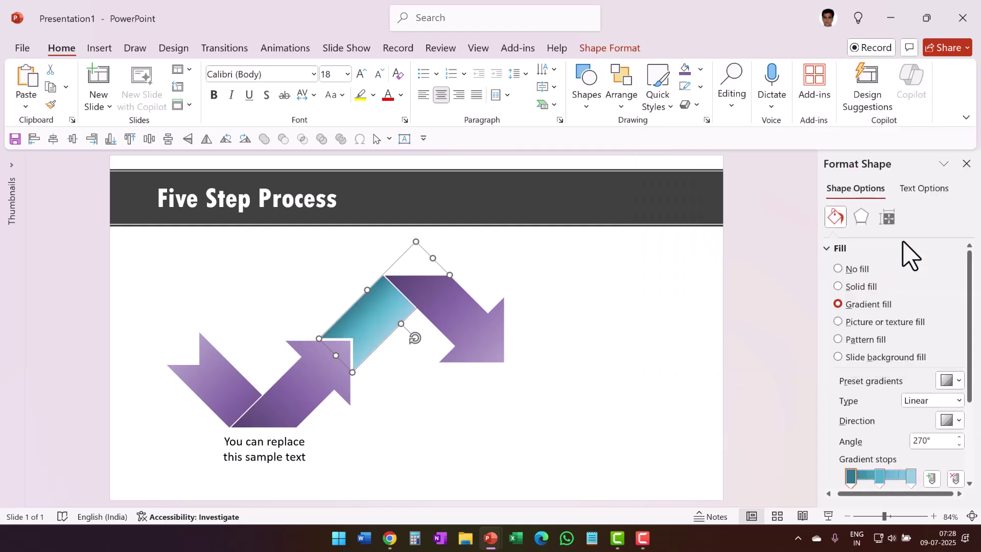
click(946, 423)
click(950, 322)
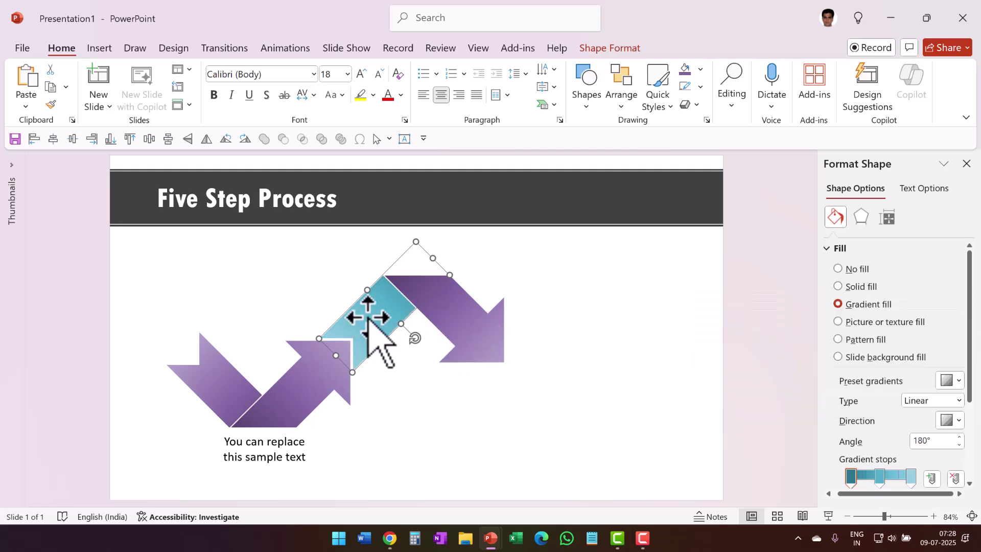
click(403, 353)
- Apply a teal preset gradient to the remaining purple arrow of the second pair and adjust its direction
click(431, 308)
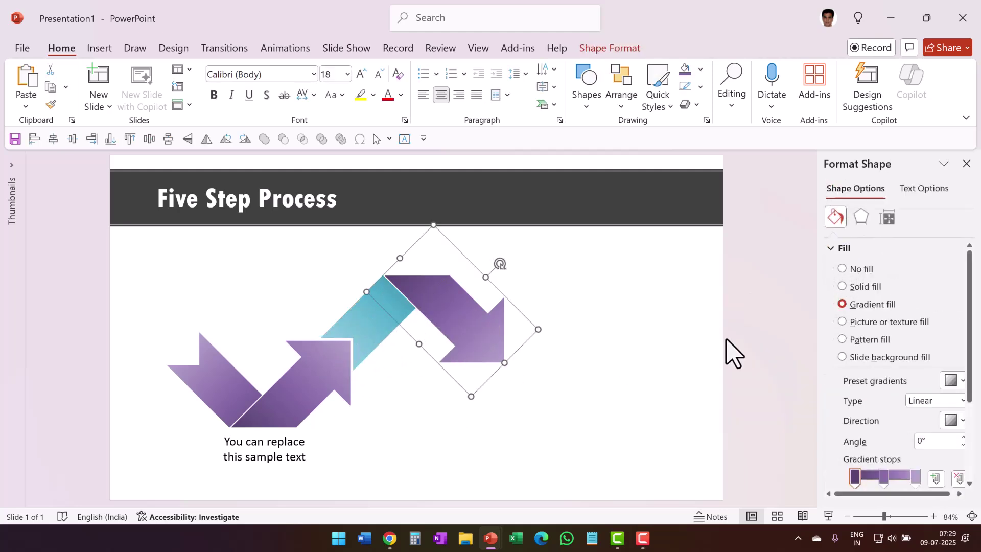
click(952, 381)
click(898, 228)
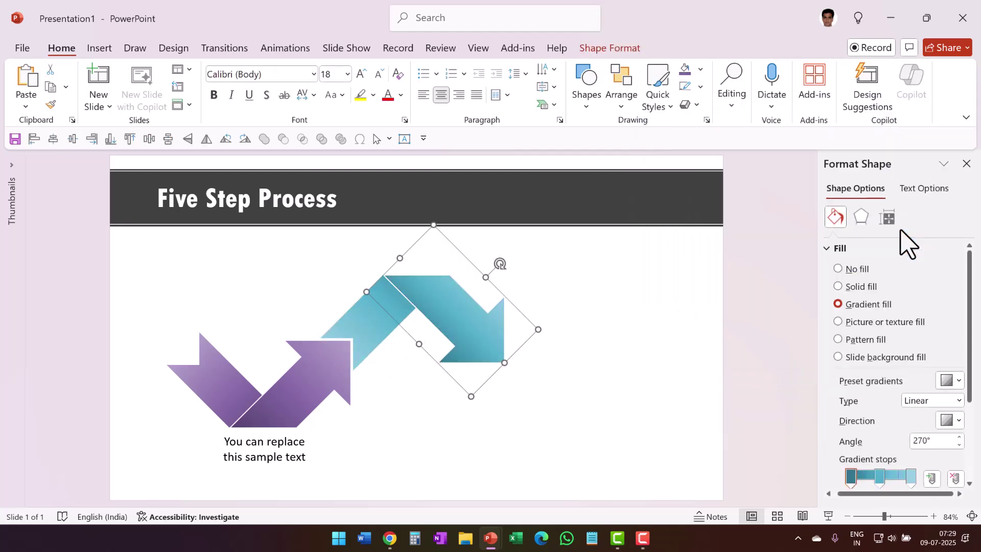
click(952, 420)
click(898, 317)
click(612, 347)
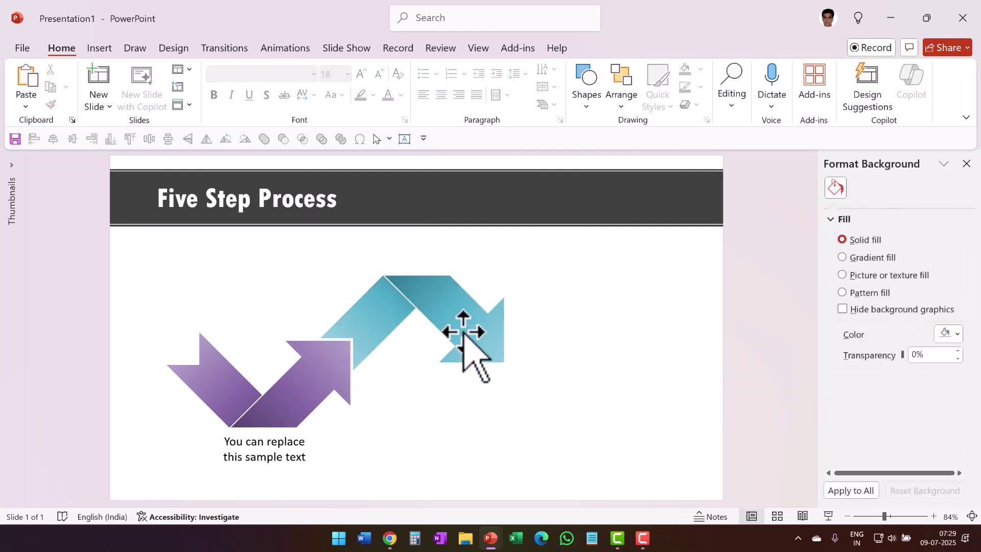
- Duplicate the caption above the teal arrow pair, then select the left purple arrow
click(298, 467)
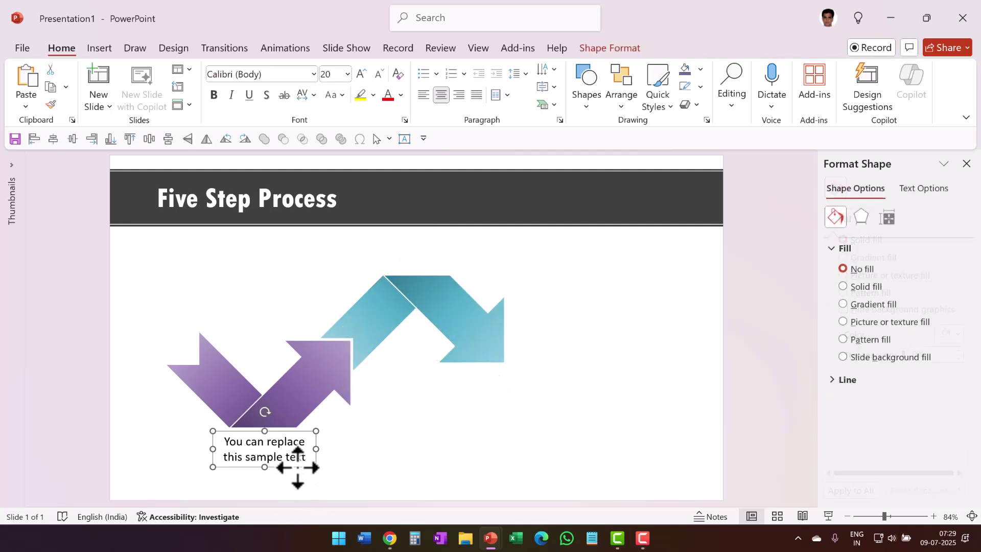
key(ctrl+d)
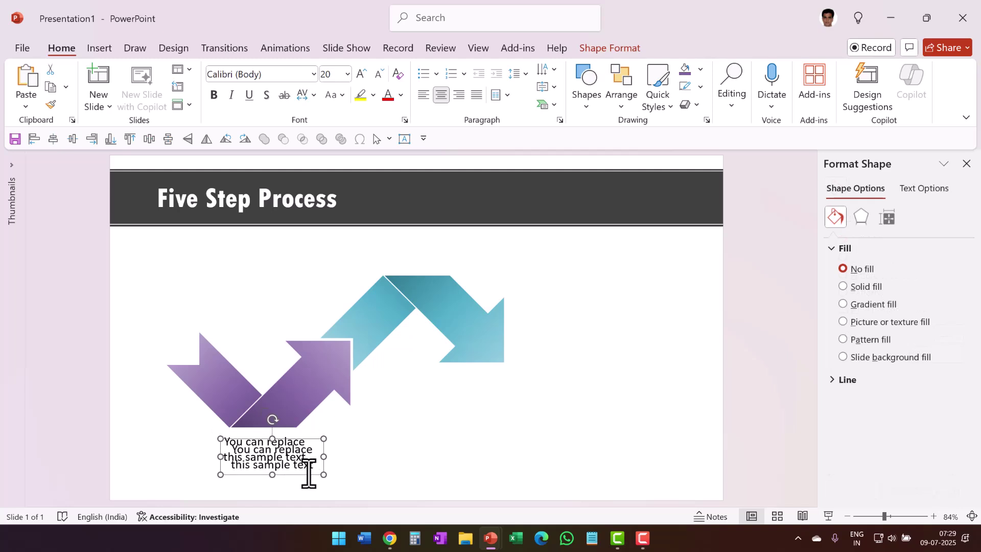
drag(308, 472, 449, 269)
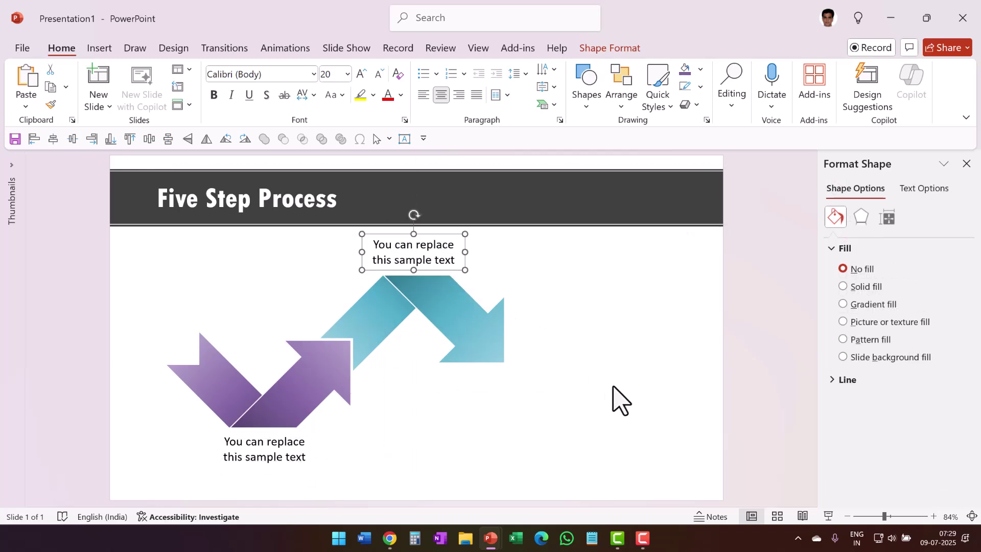
click(546, 416)
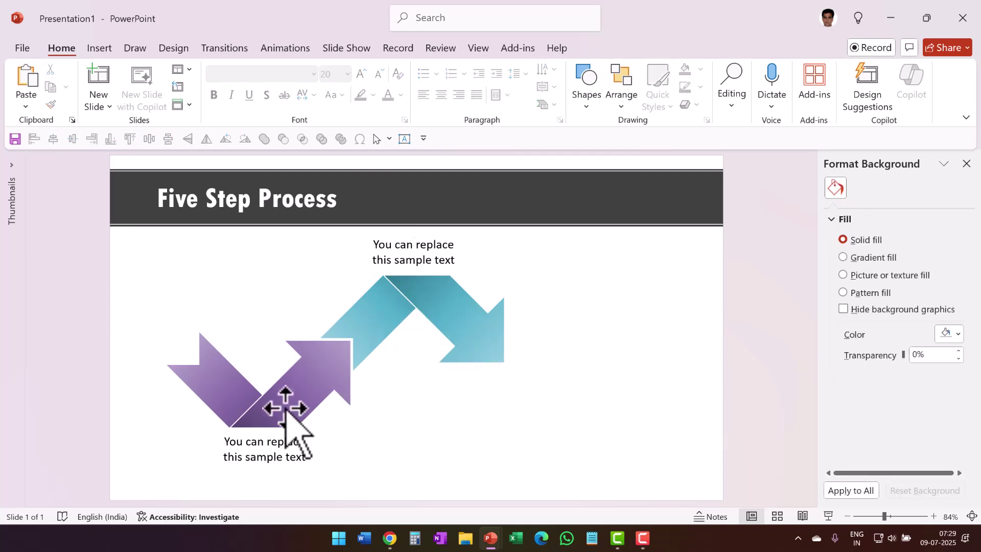
click(215, 364)
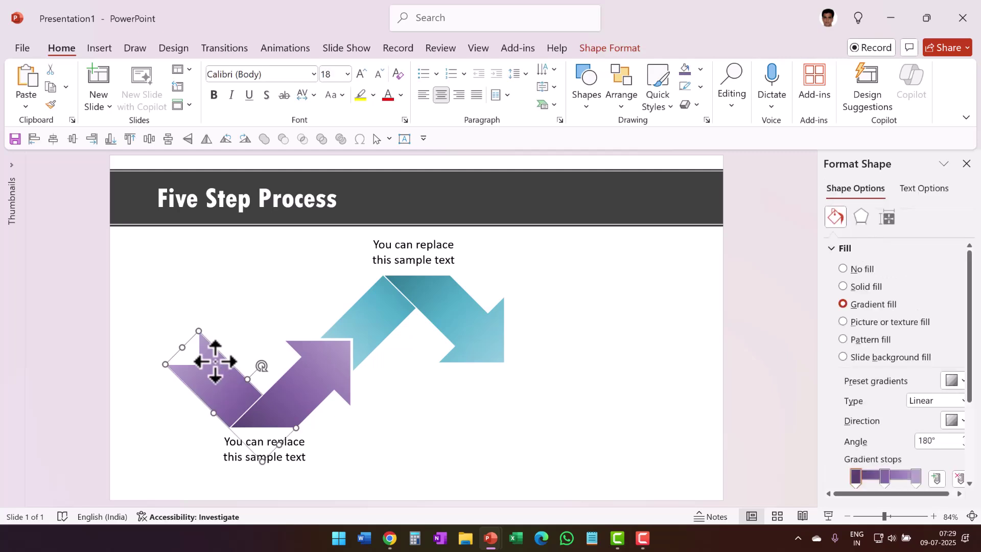
- Apply Wipe From Top to both purple arrows, the second starting After Previous
click(290, 48)
click(447, 99)
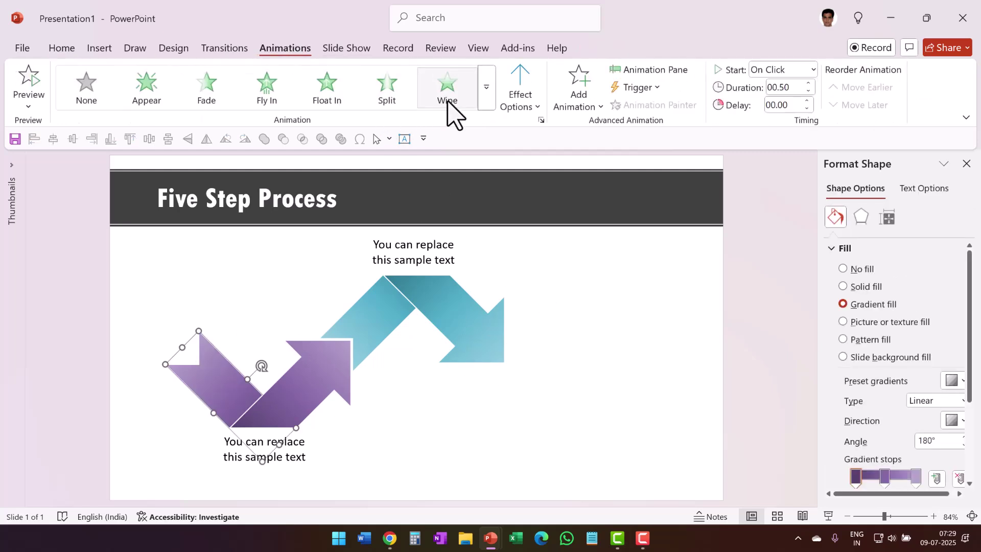
click(531, 99)
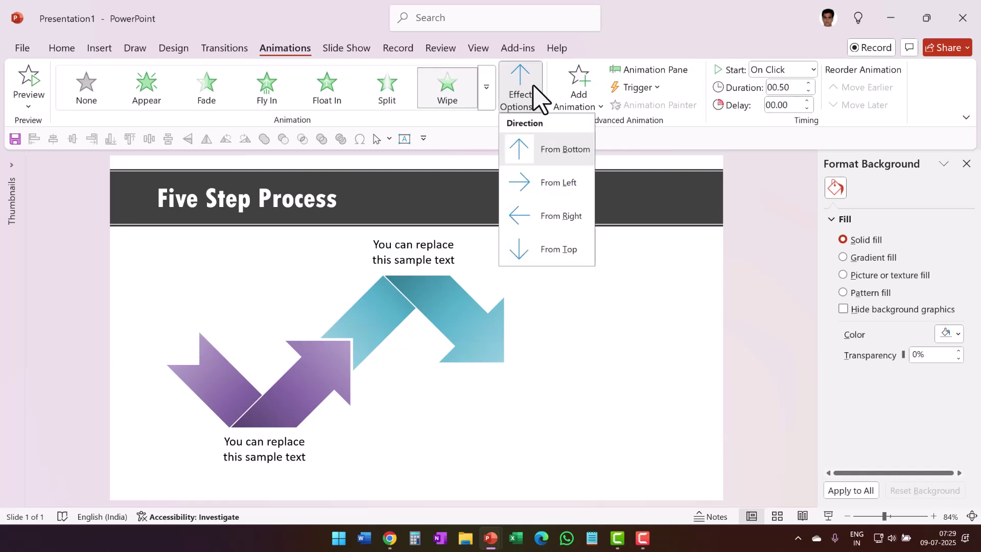
click(562, 253)
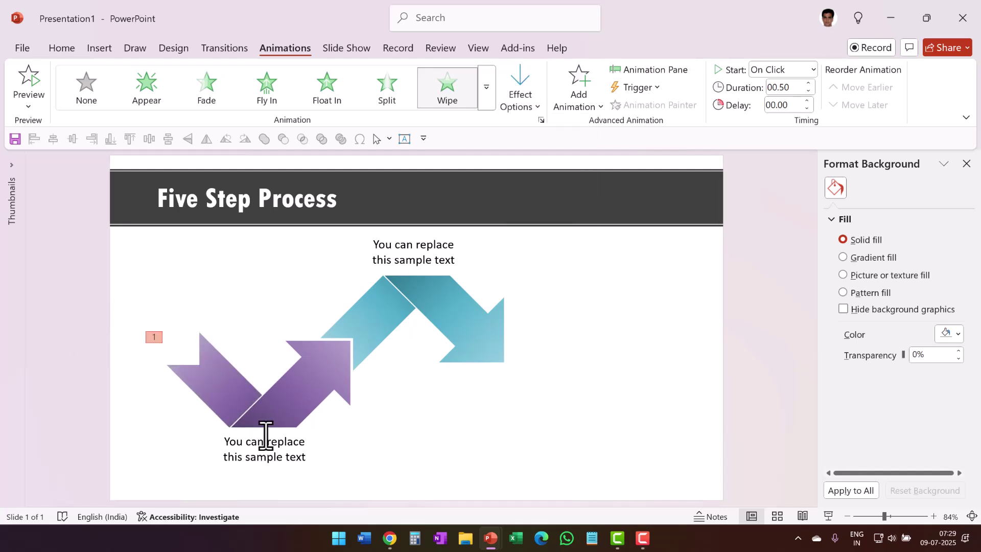
click(304, 392)
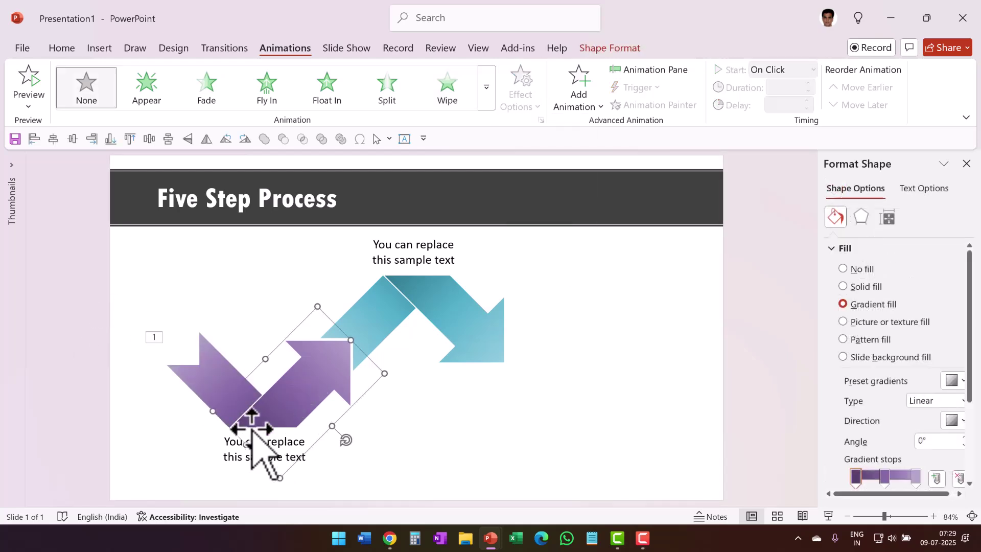
click(452, 89)
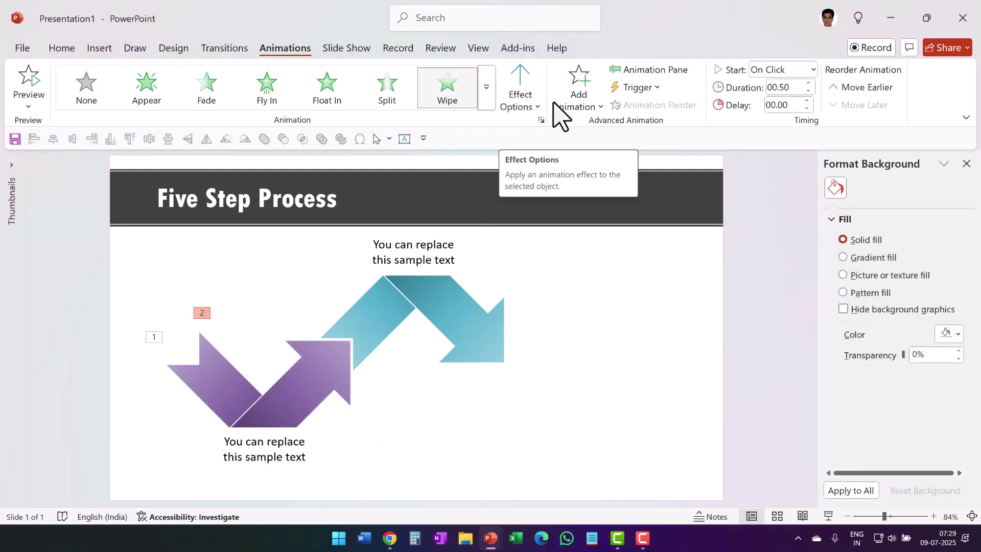
click(781, 70)
click(774, 119)
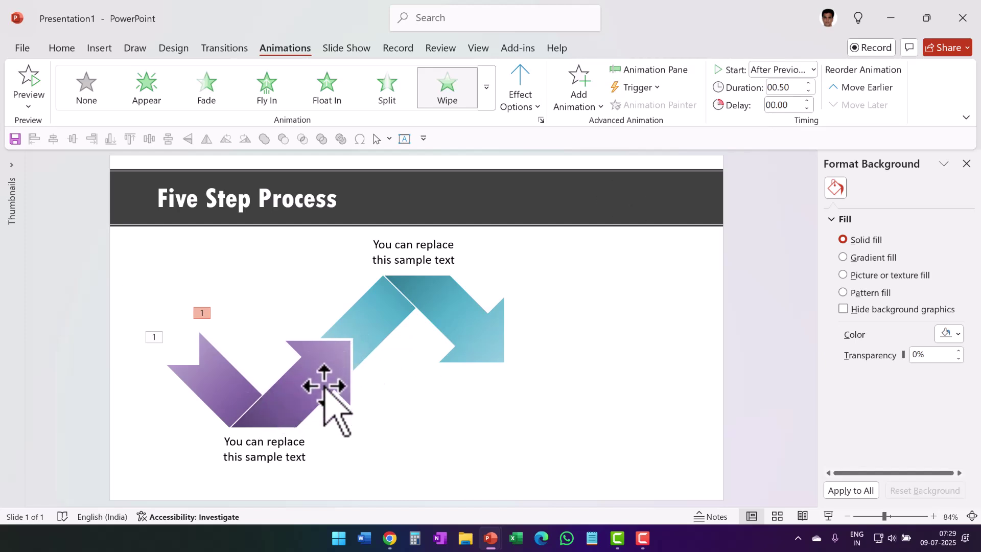
- Animate the lower caption with Float In, Float Down, With Previous, lasting 0.50 s
click(285, 468)
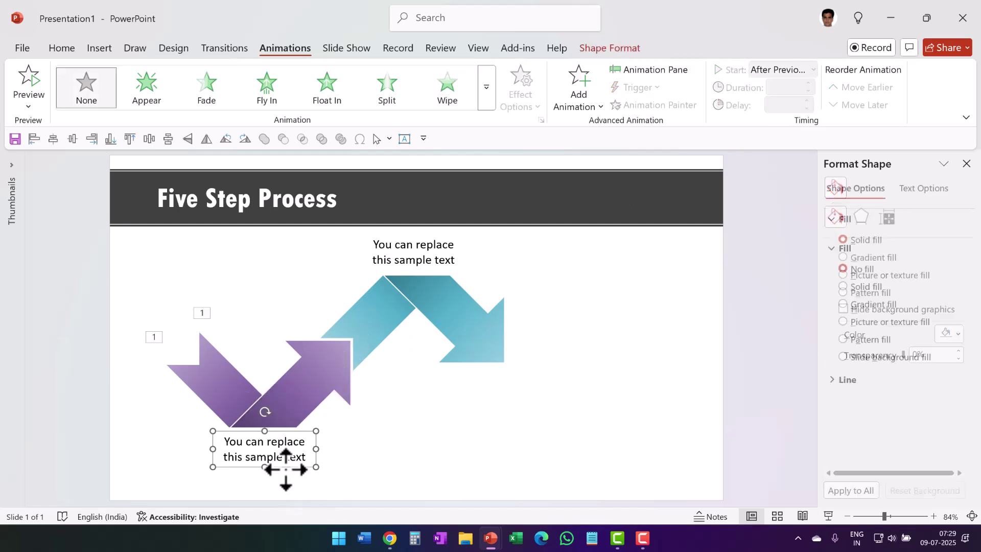
click(334, 94)
click(809, 91)
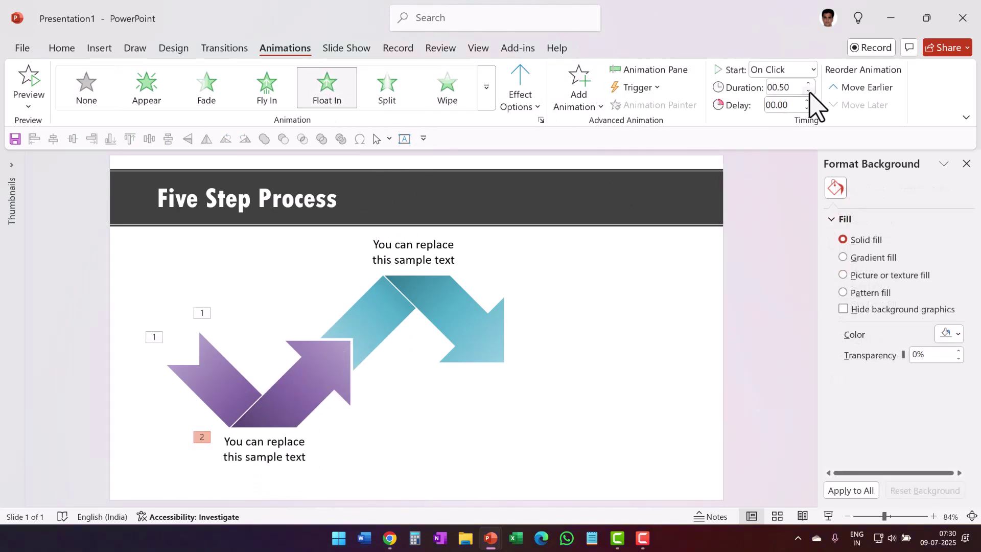
click(774, 71)
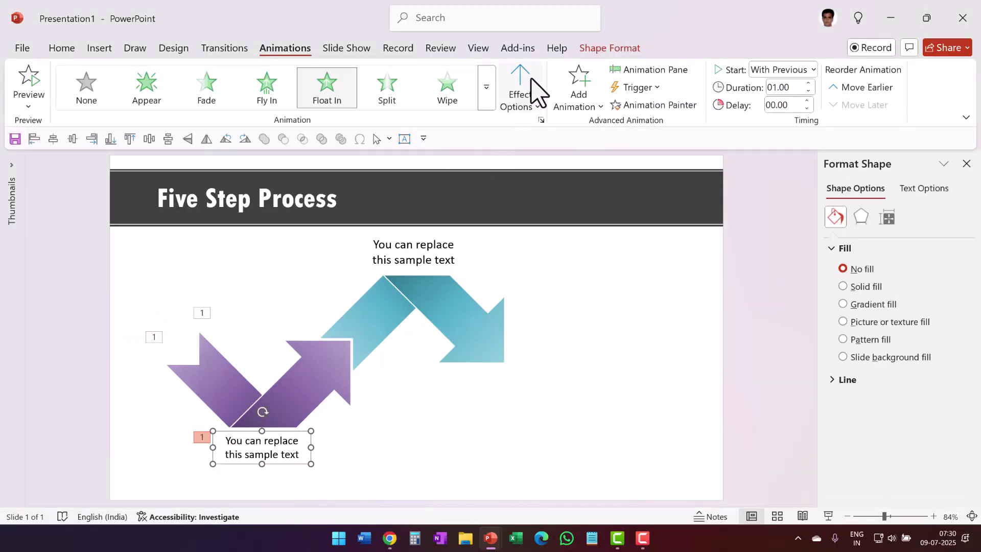
click(527, 95)
click(577, 183)
click(808, 91)
click(809, 91)
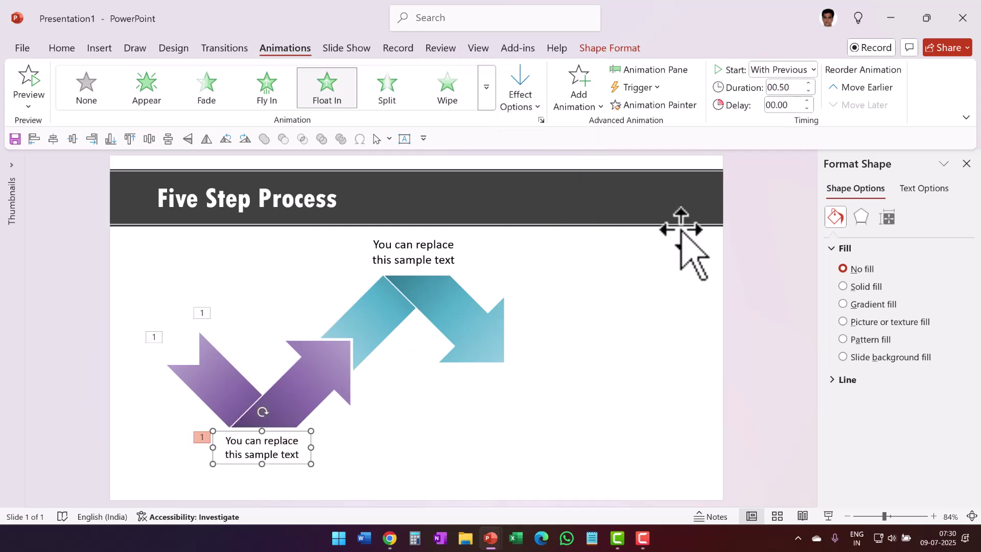
click(671, 309)
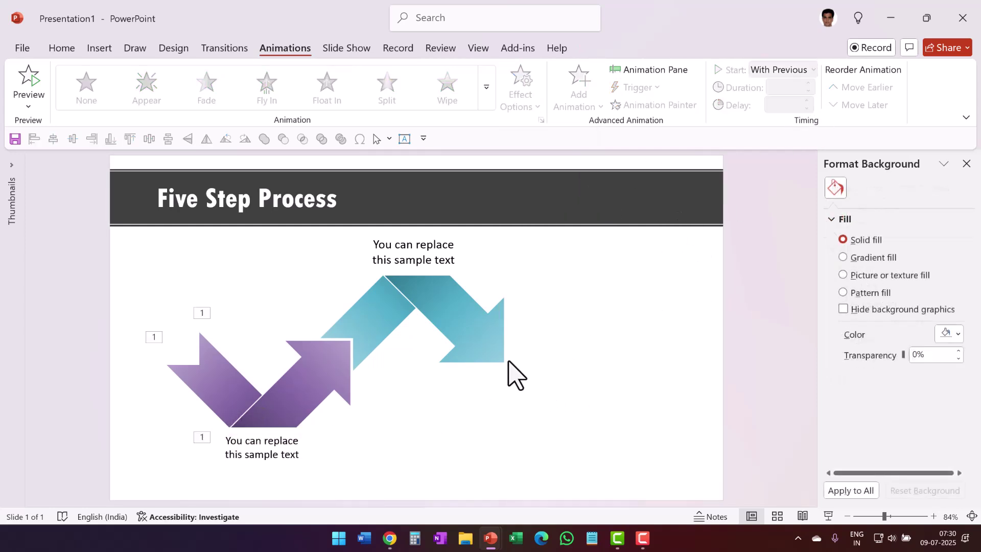
- Apply Wipe to both teal arrows, From Top, starting With Previous
click(373, 309)
click(449, 99)
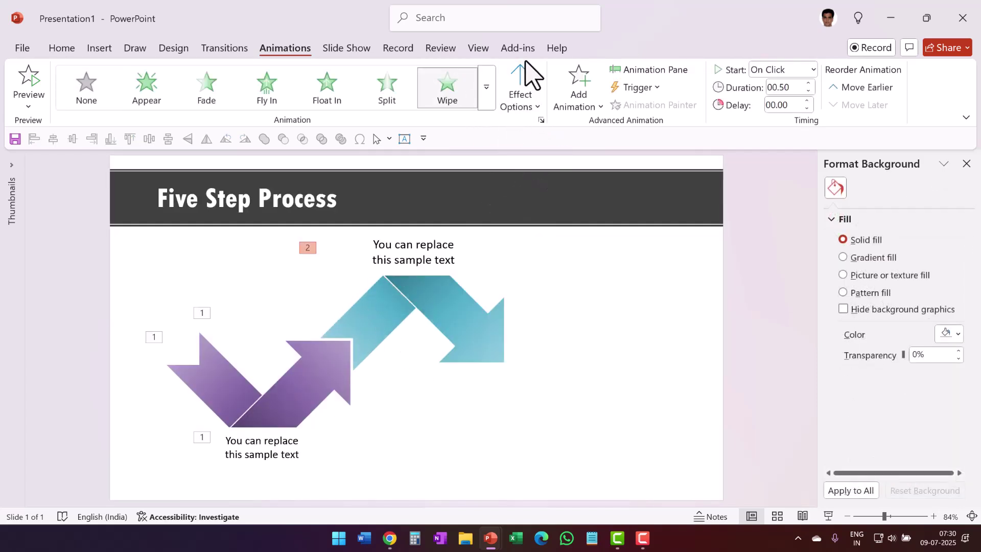
click(457, 328)
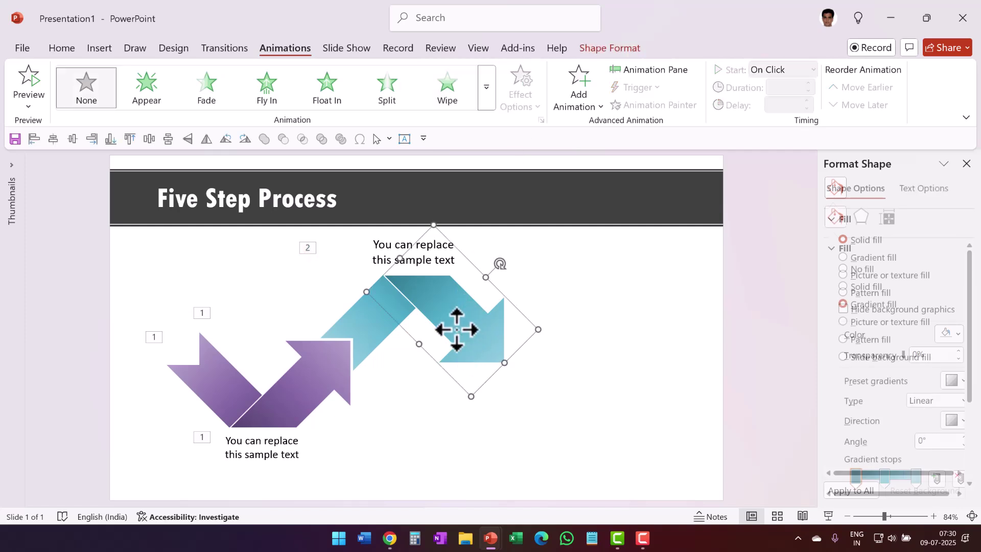
click(448, 100)
click(524, 98)
click(552, 251)
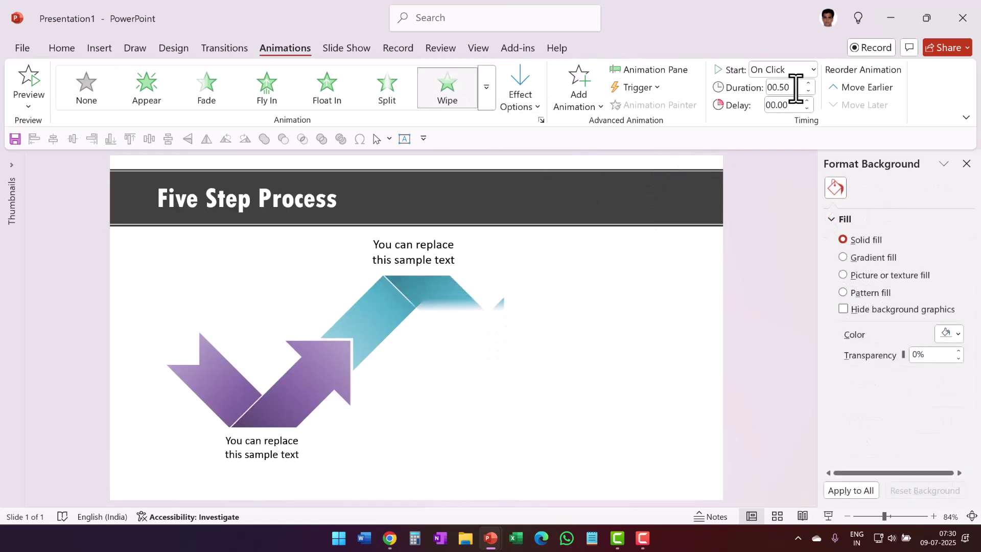
click(797, 70)
click(791, 103)
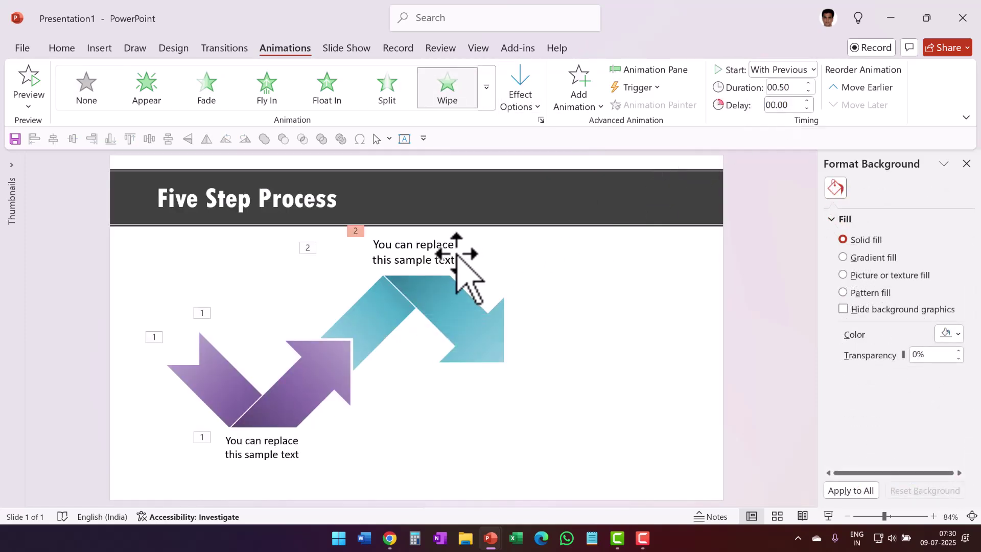
- Give the caption above the teal arrows a Float In animation starting With Previous
click(457, 255)
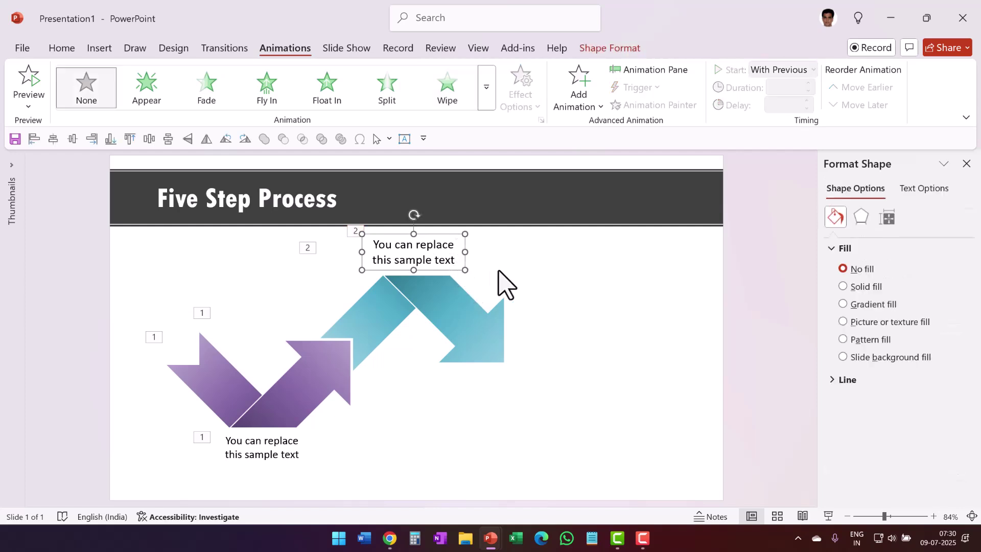
click(325, 97)
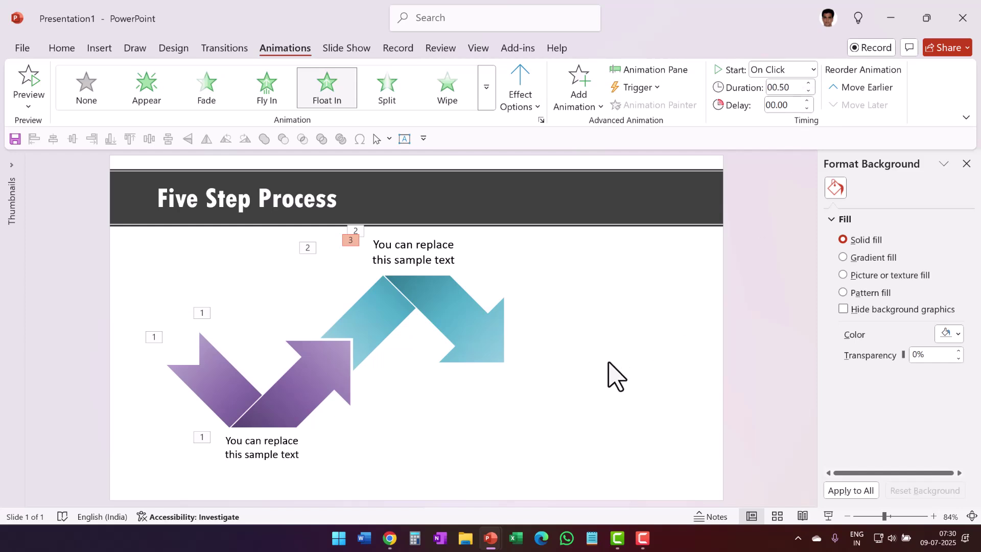
click(771, 71)
click(772, 102)
- In the Animation Pane, set Freeform: Shape 19's wipe to After Previous, then preview the slideshow
click(650, 70)
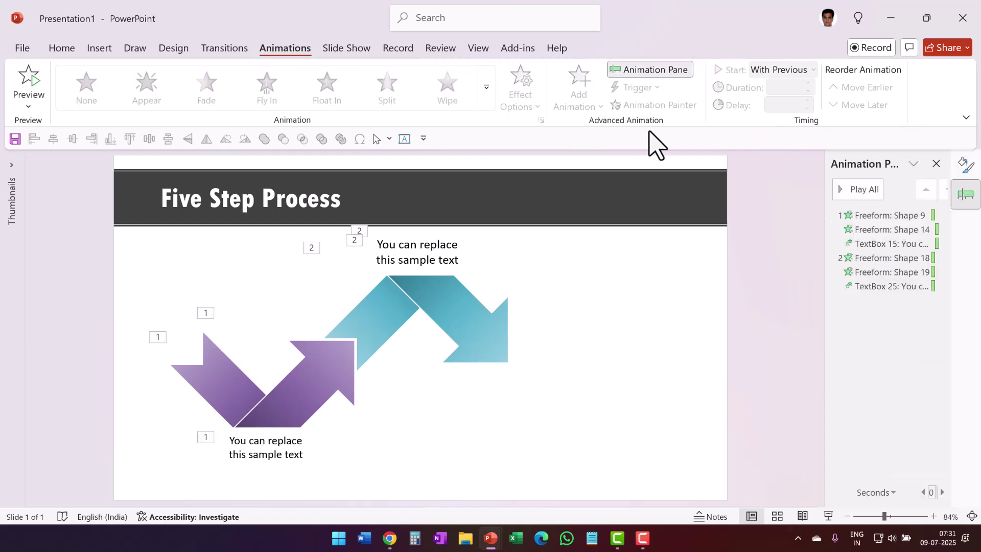
click(877, 272)
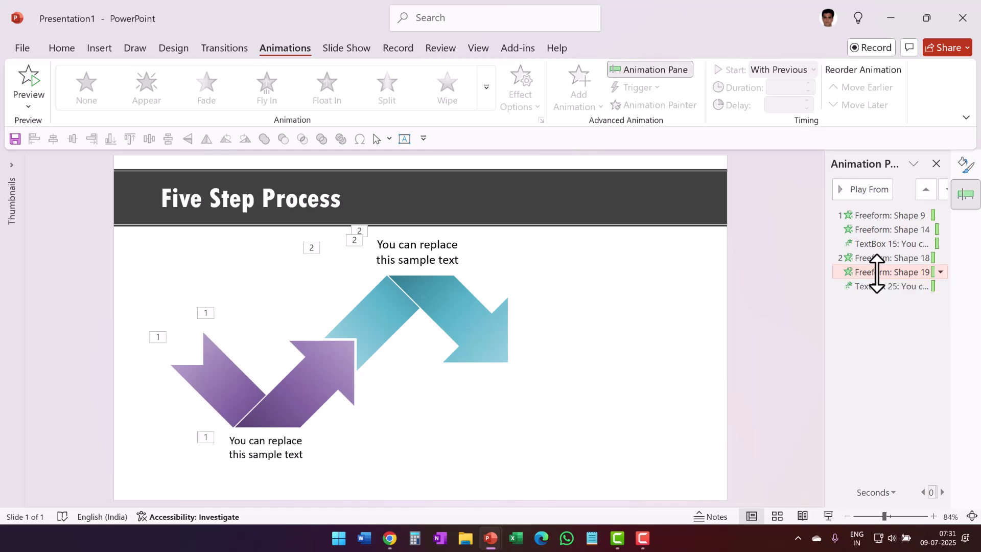
click(782, 70)
click(791, 120)
click(748, 261)
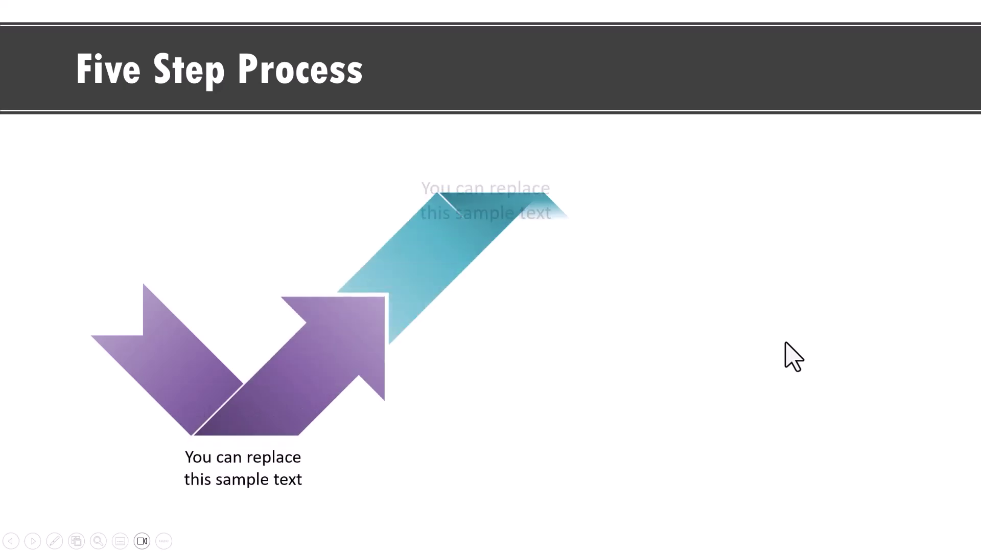
key(Escape)
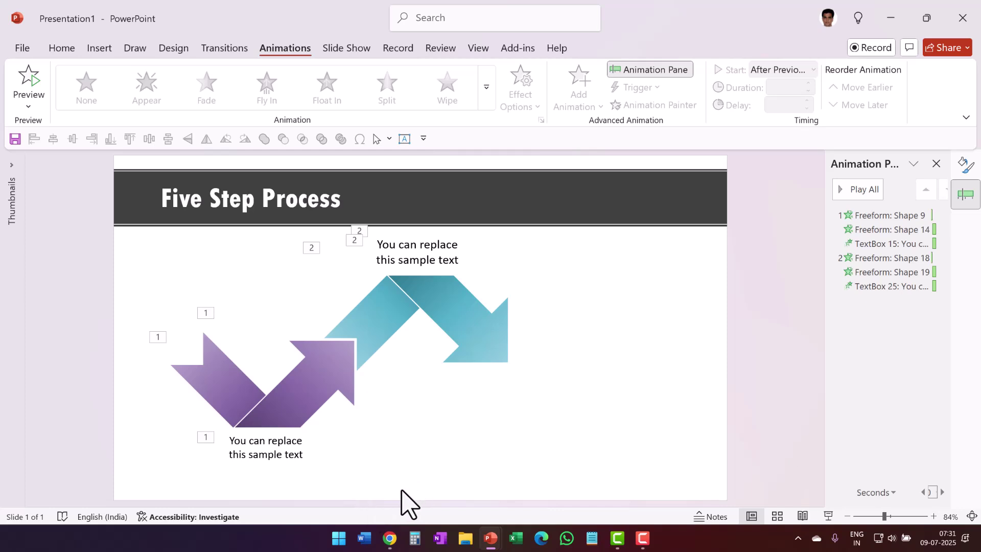
- Duplicate the purple arrow pair and caption with Ctrl+D and place the copy right of the teal arrows
drag(401, 490, 122, 301)
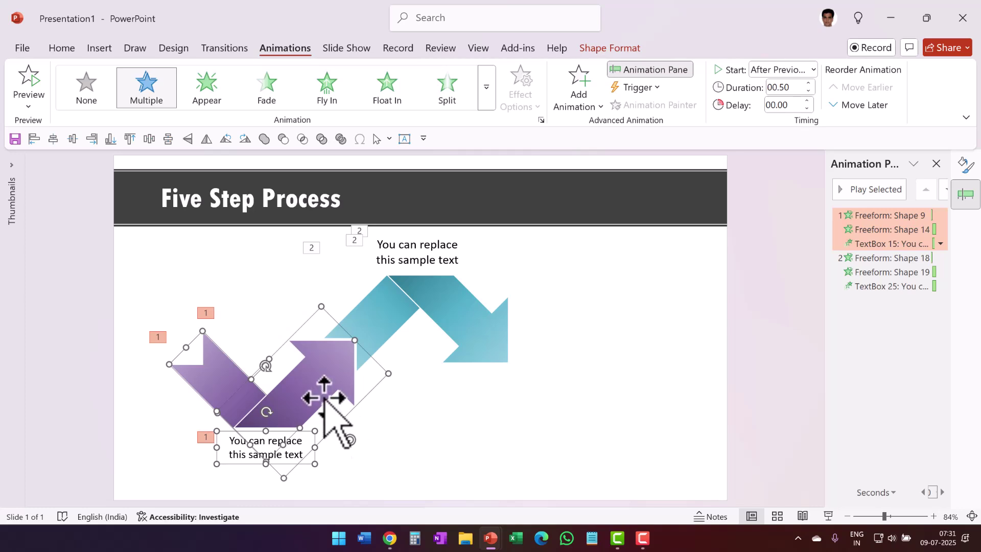
key(ctrl+d)
drag(325, 400, 620, 391)
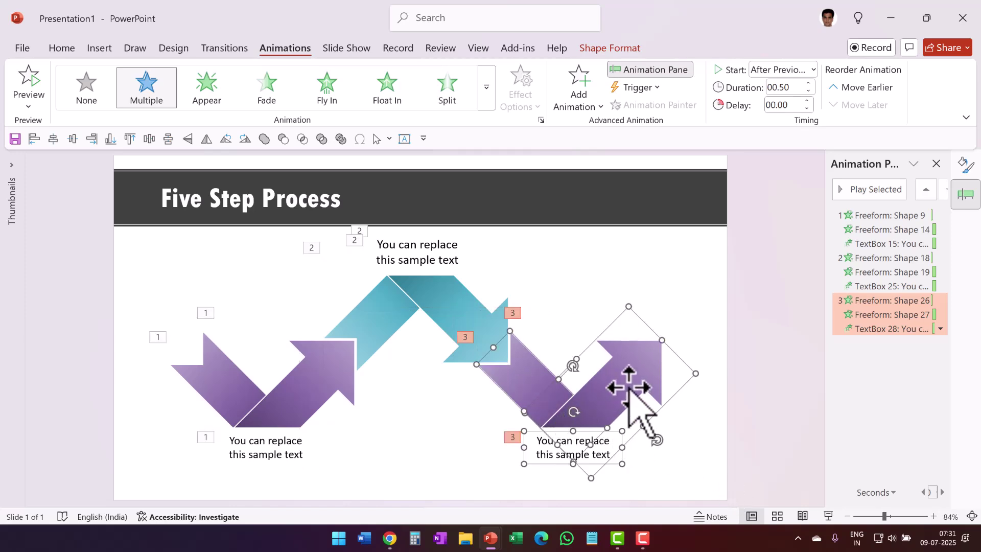
mouse_move(854, 322)
mouse_down()
mouse_move(863, 315)
mouse_move(865, 329)
mouse_up()
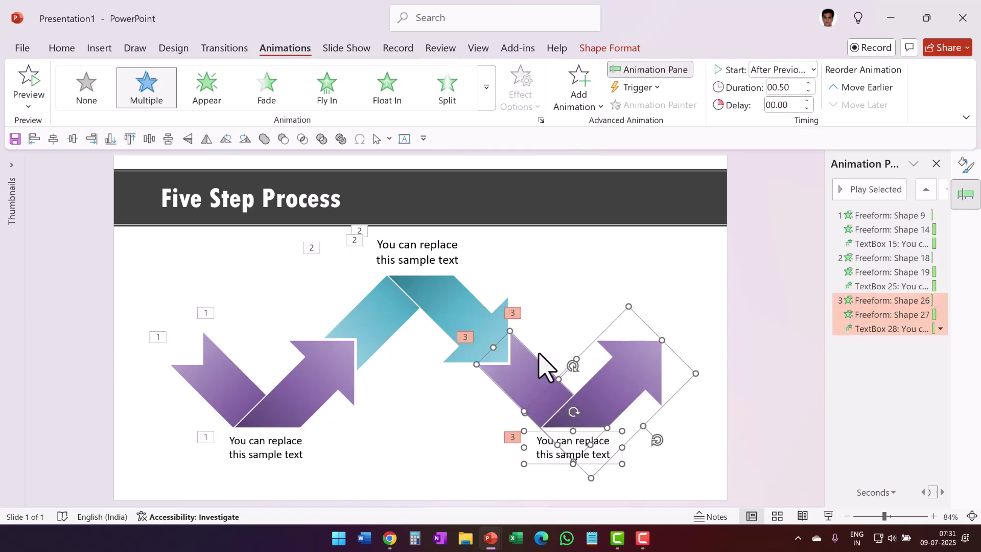
click(721, 403)
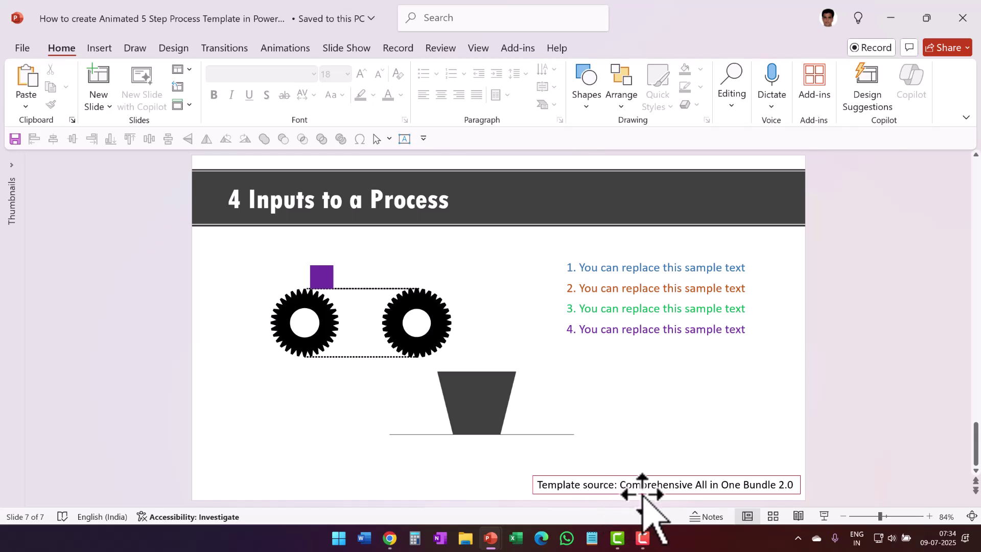
- Switch to the browser showing the Comprehensive All In One Bundle 2.0 shop page
key(alt+Tab)
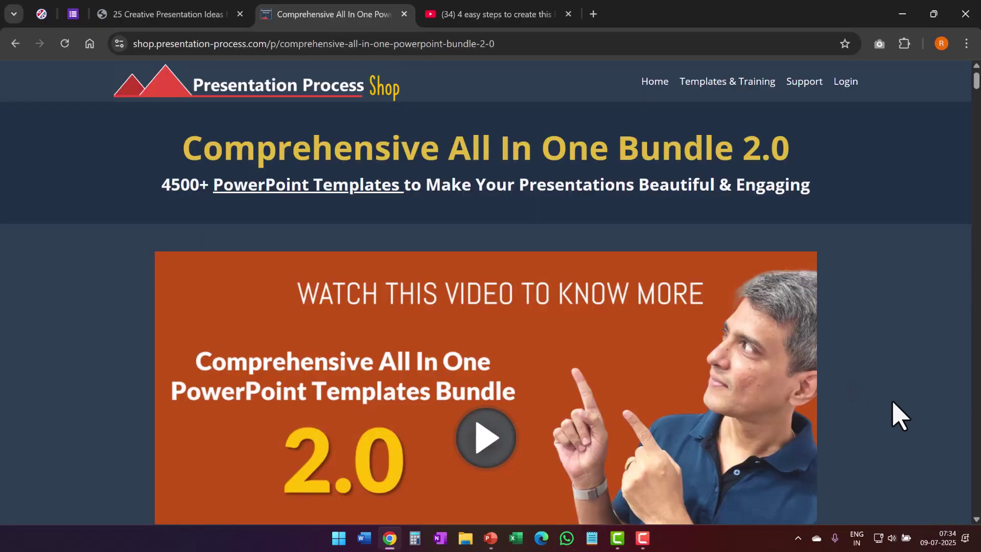